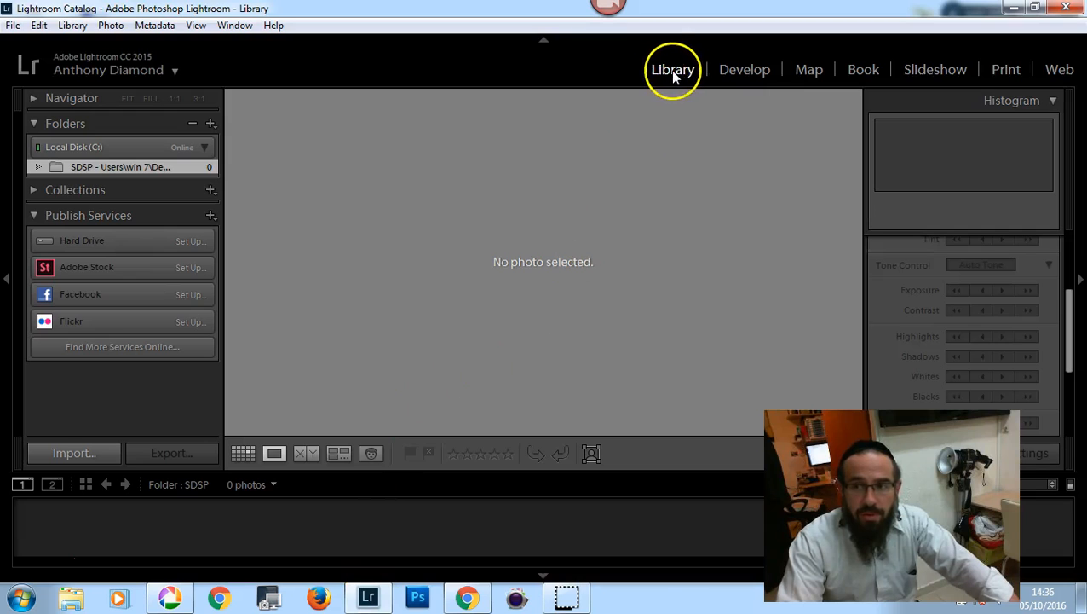
Import the desktop photo Class #5.JPG into the Lightroom catalog and open it in the Develop module
left_click(1013, 8)
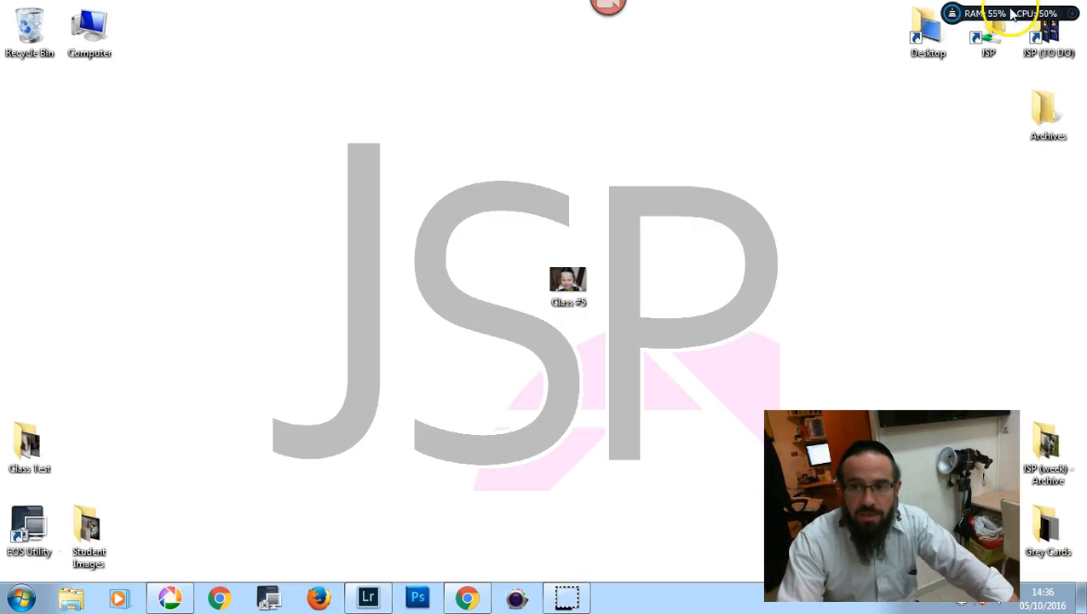
left_click_drag(597, 271, 456, 296)
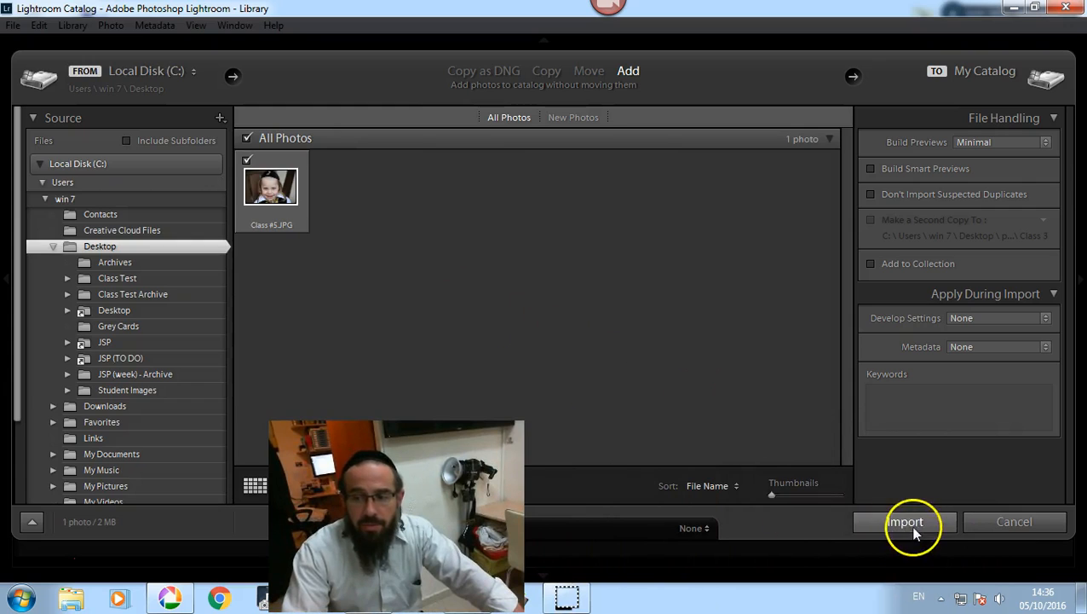
left_click(914, 530)
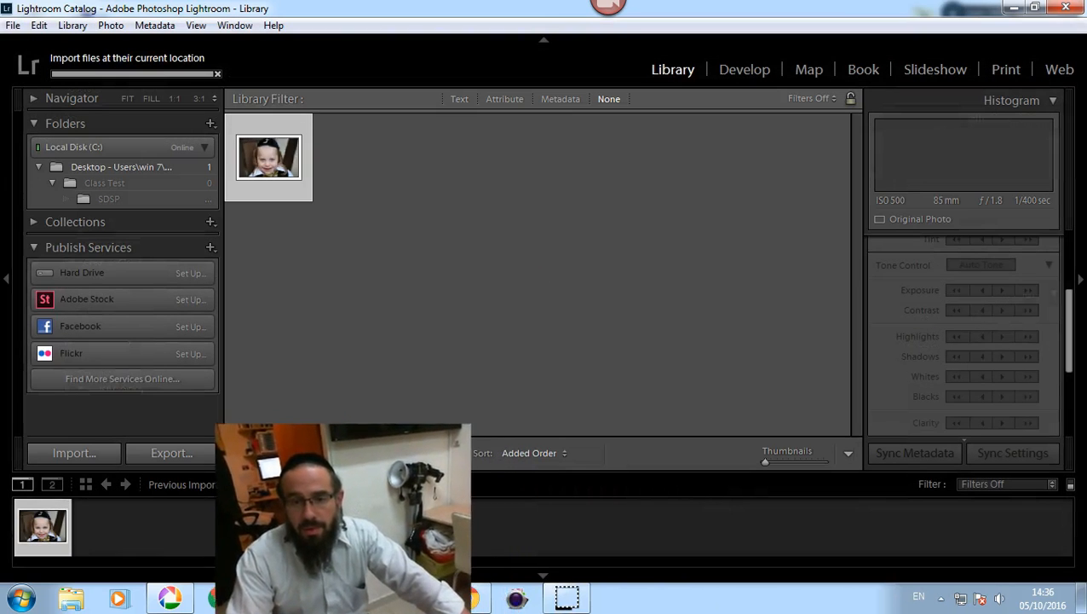
double_click(266, 152)
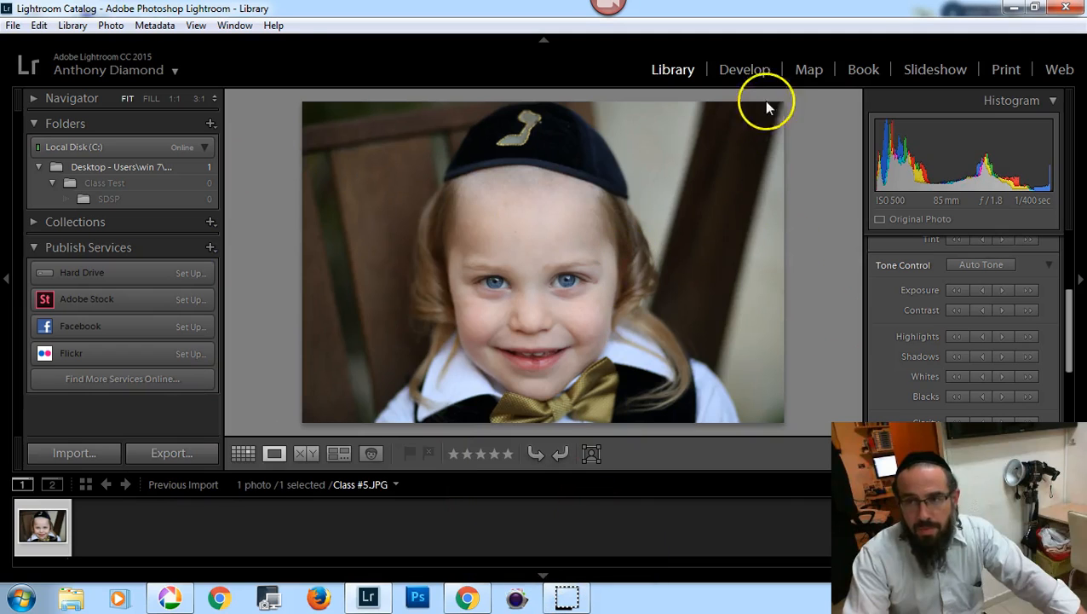
left_click(760, 73)
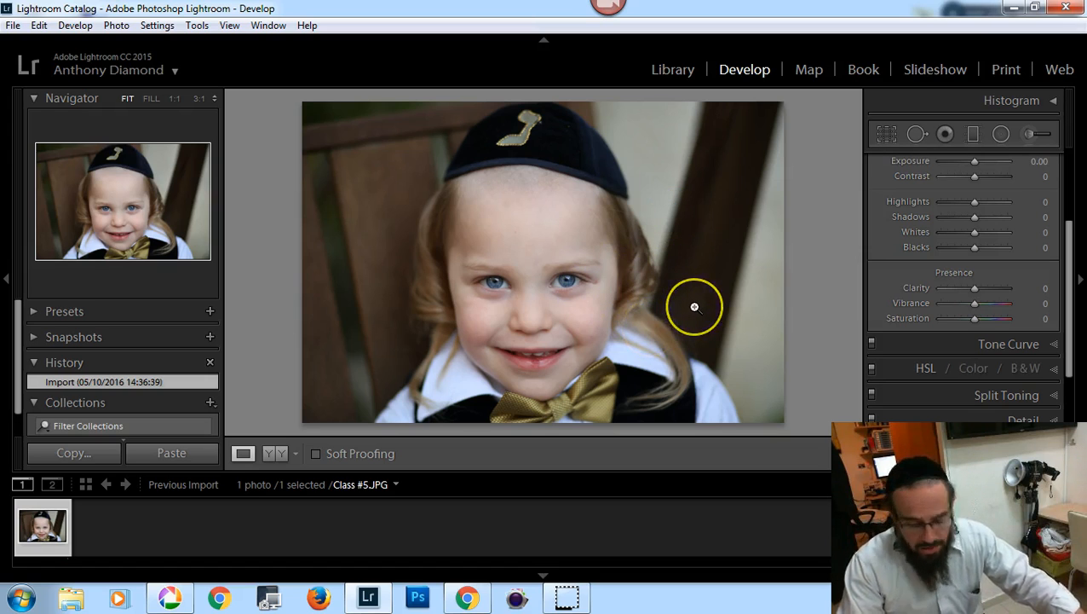
Show the shooting-information overlay on the photo and inspect the focus on the child's eye at full size
key("i")
key("i")
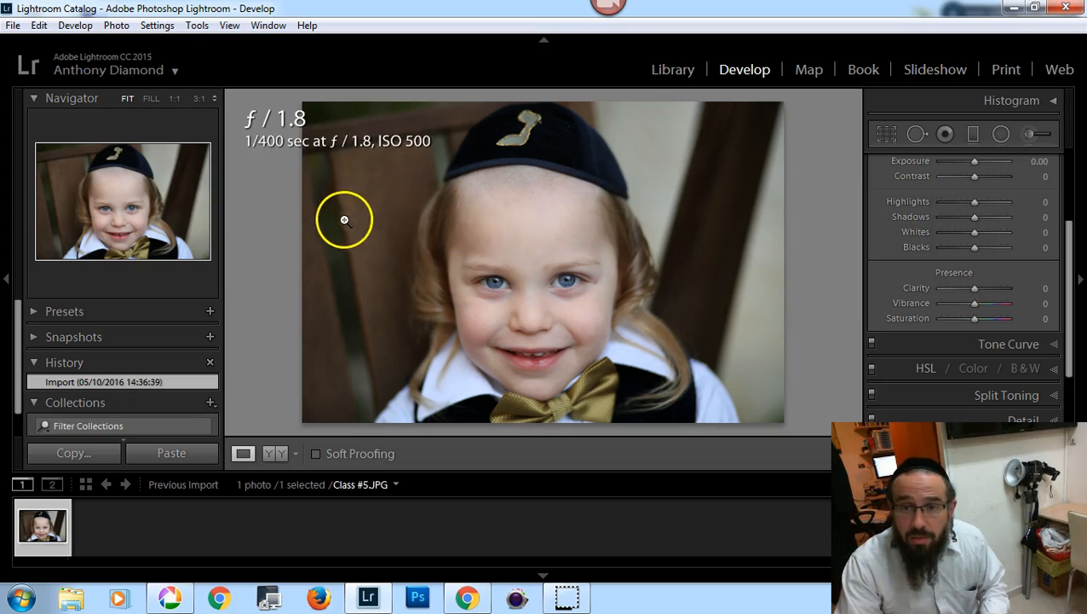
left_click_drag(486, 286, 563, 262)
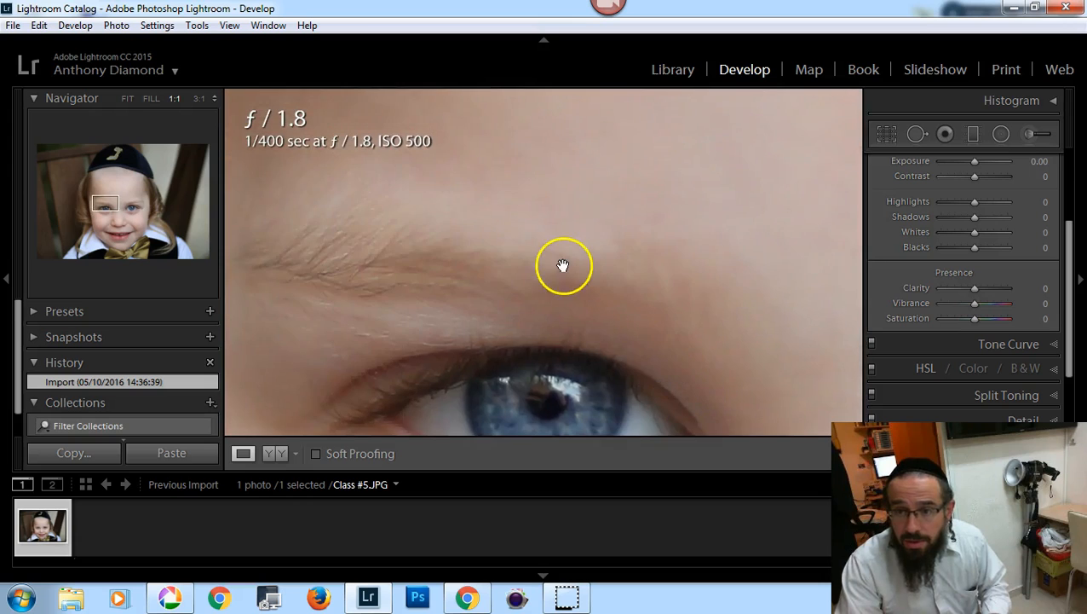
left_click(540, 269)
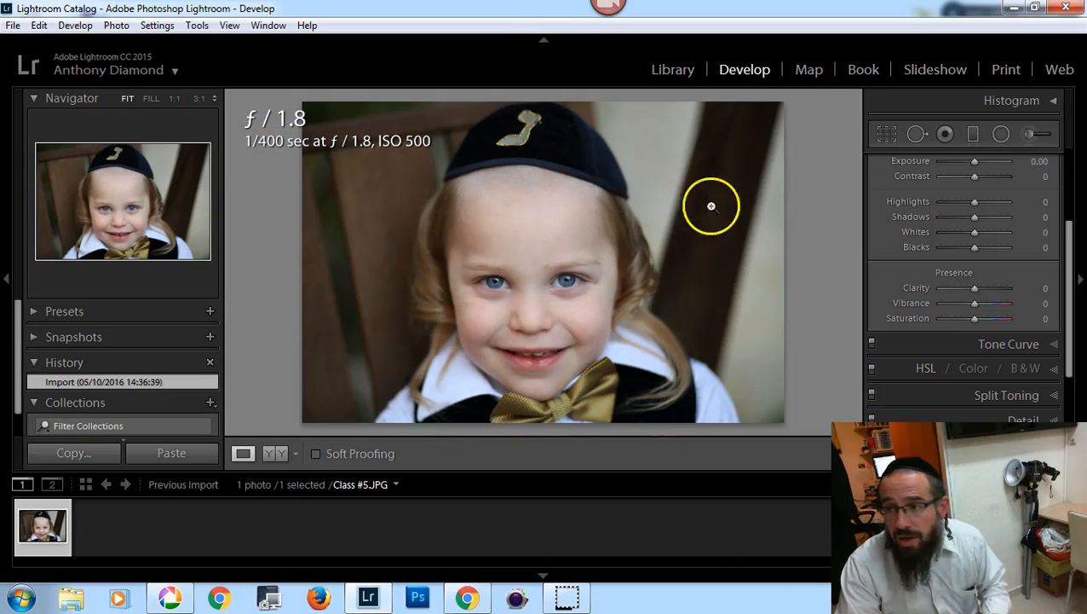
Crop the photo tighter around the child's face at the original aspect ratio, cutting off most of the cap
left_click(886, 133)
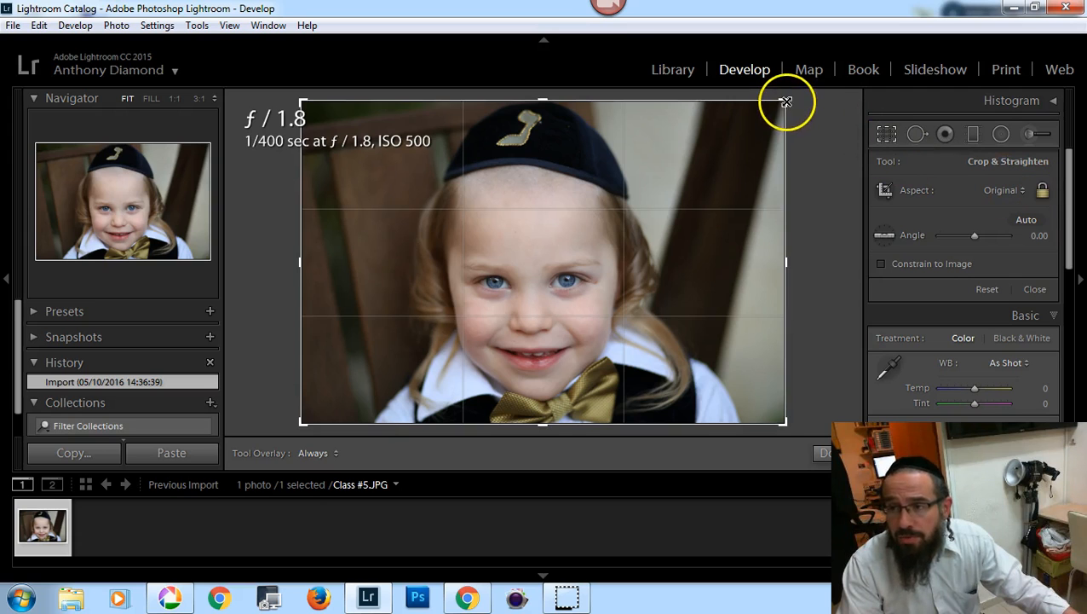
left_click_drag(785, 101, 745, 158)
left_click_drag(635, 209, 473, 242)
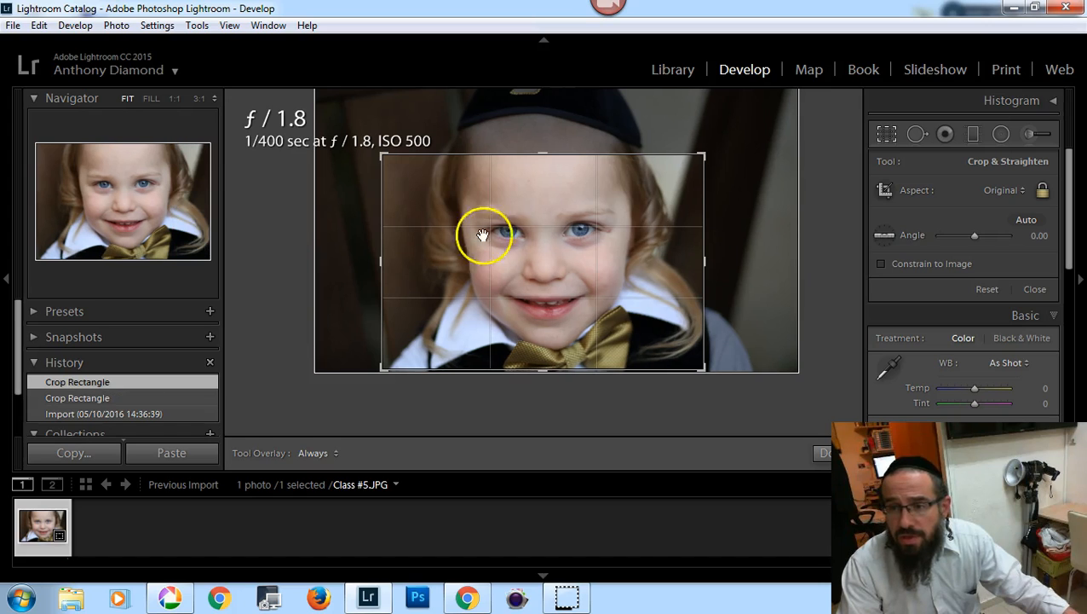
left_click_drag(706, 156, 697, 159)
left_click_drag(553, 226, 551, 232)
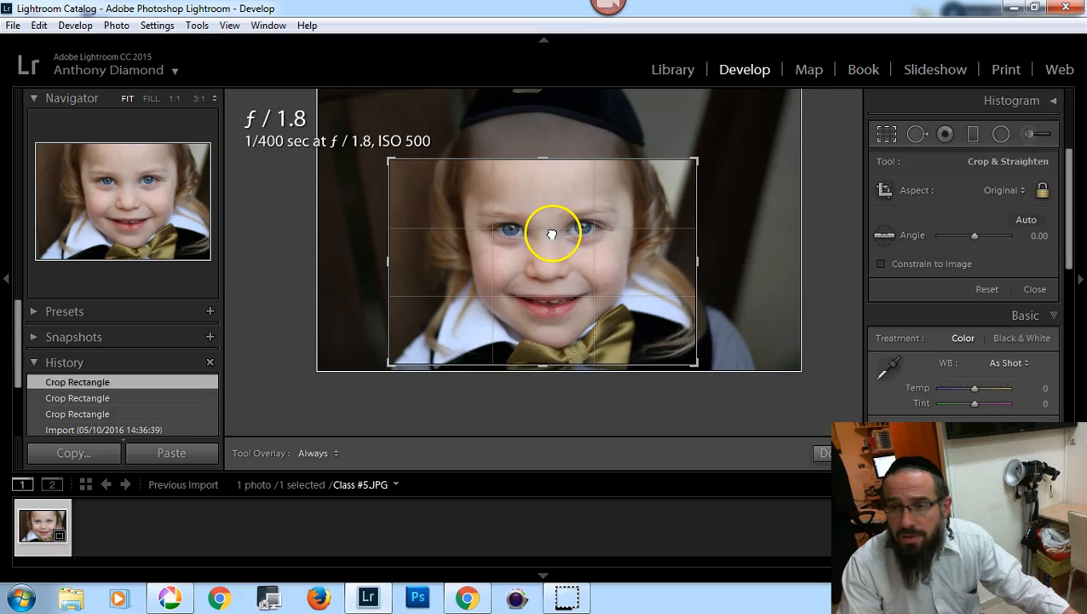
Preview the crop with the lights out, rotate it to an angle of 0.85, and apply it
key("l")
key("l")
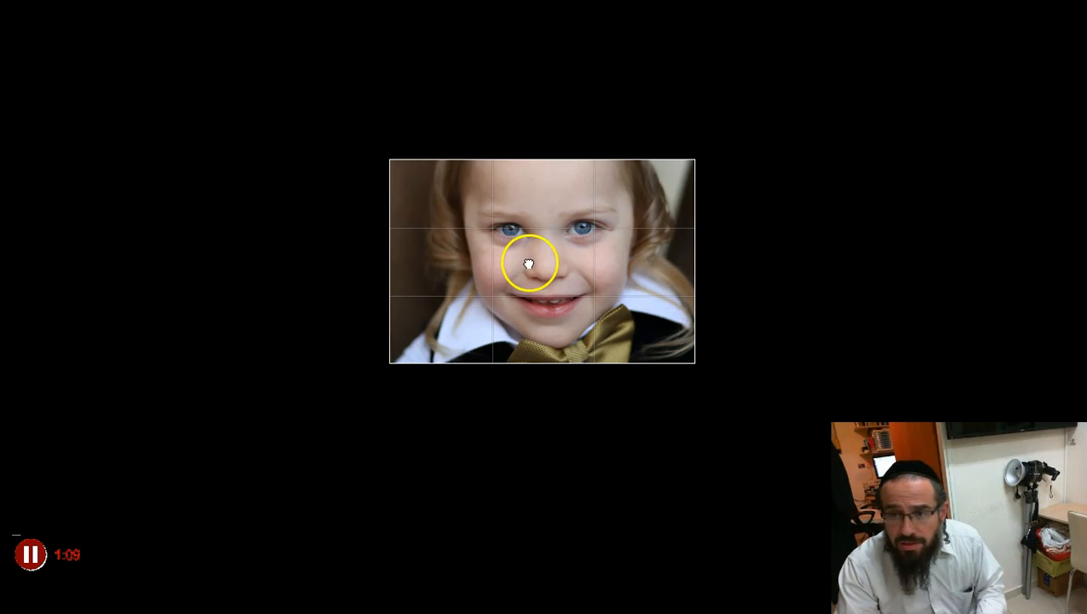
left_click_drag(529, 264, 526, 264)
left_click_drag(734, 148, 721, 151)
key("l")
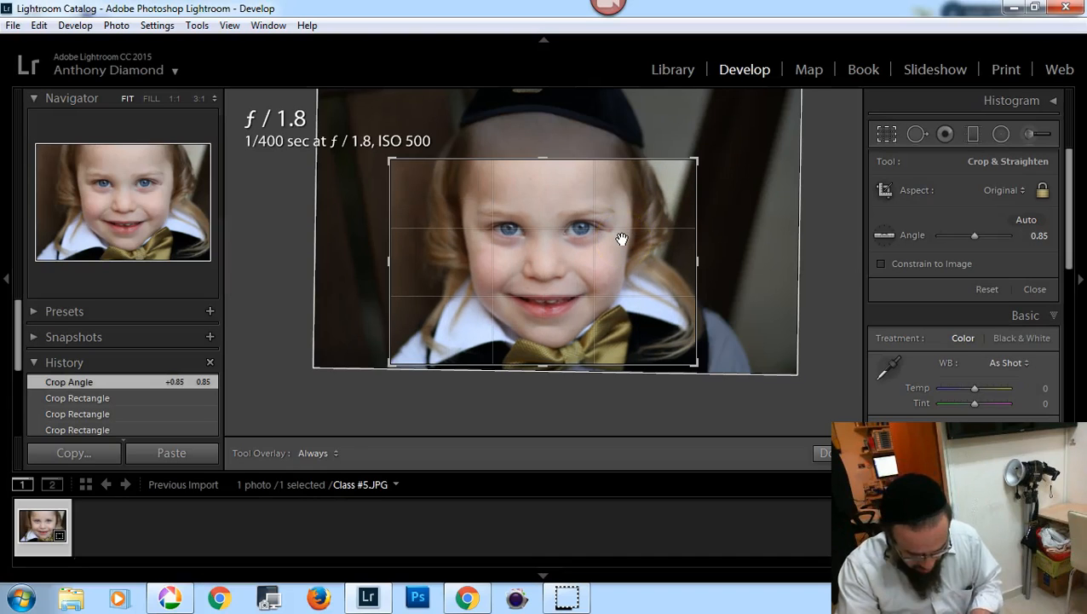
key("Return")
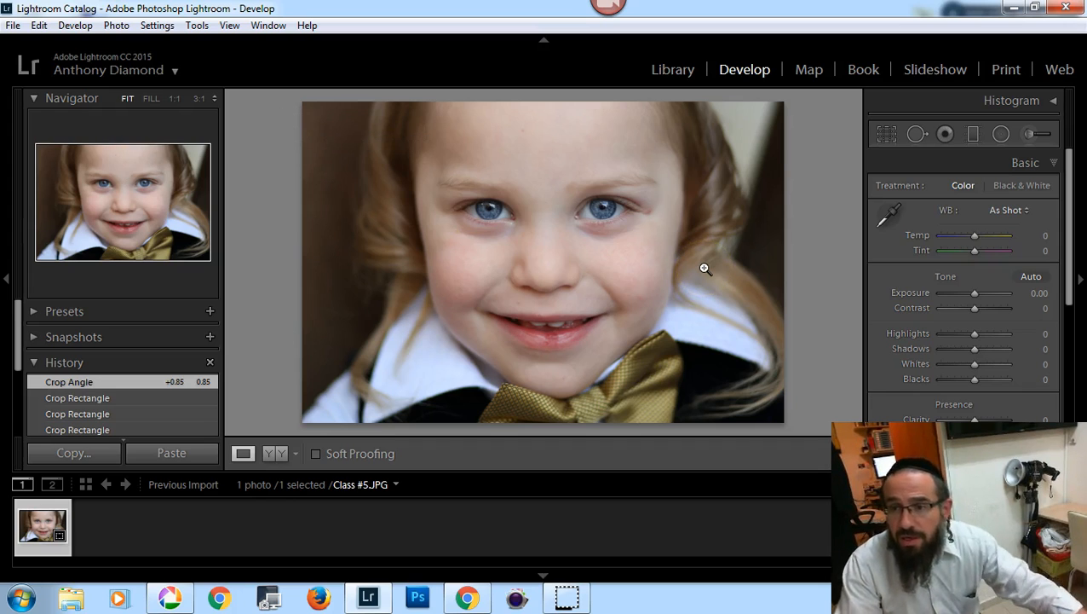
Start an Adjustment Brush mask with the Iris Enhance effect
left_click(1030, 135)
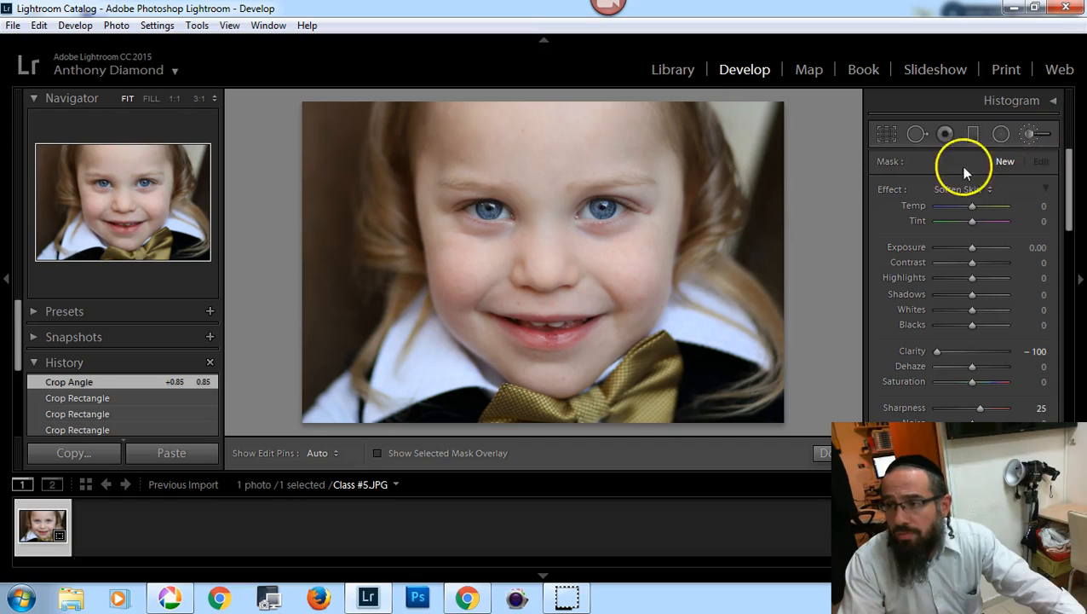
double_click(891, 188)
left_click(987, 191)
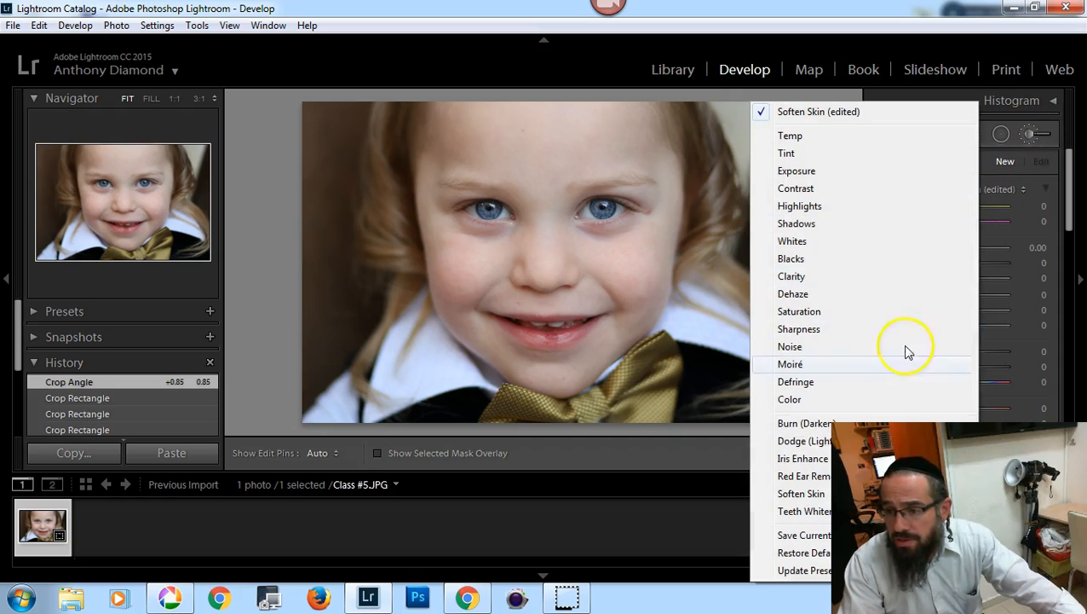
left_click(801, 458)
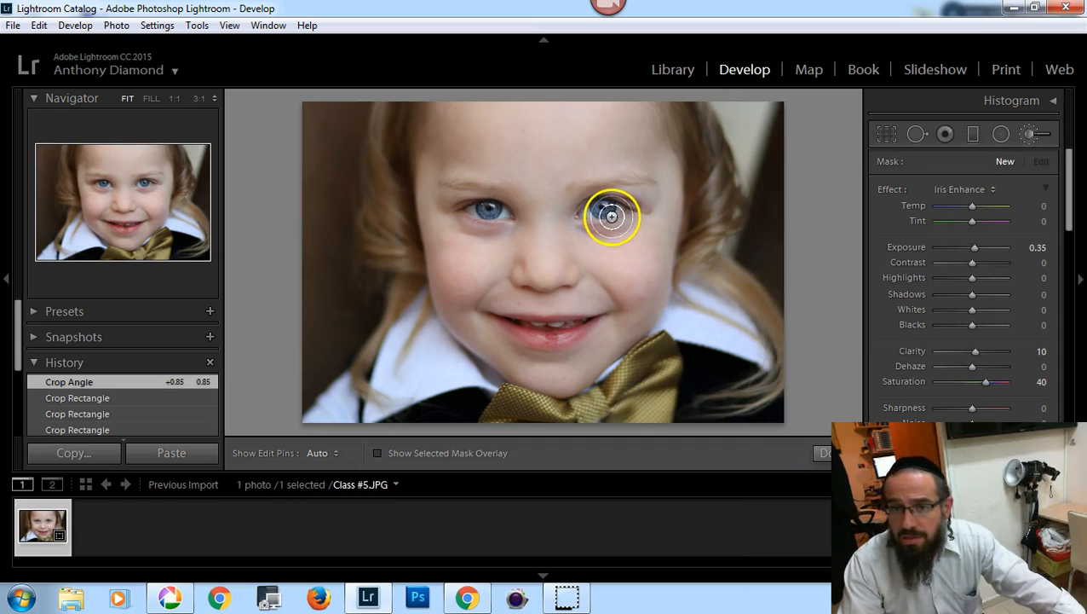
Brush Iris Enhance over the iris and white of the child's left eye, checking coverage with the mask overlay
left_click(174, 98)
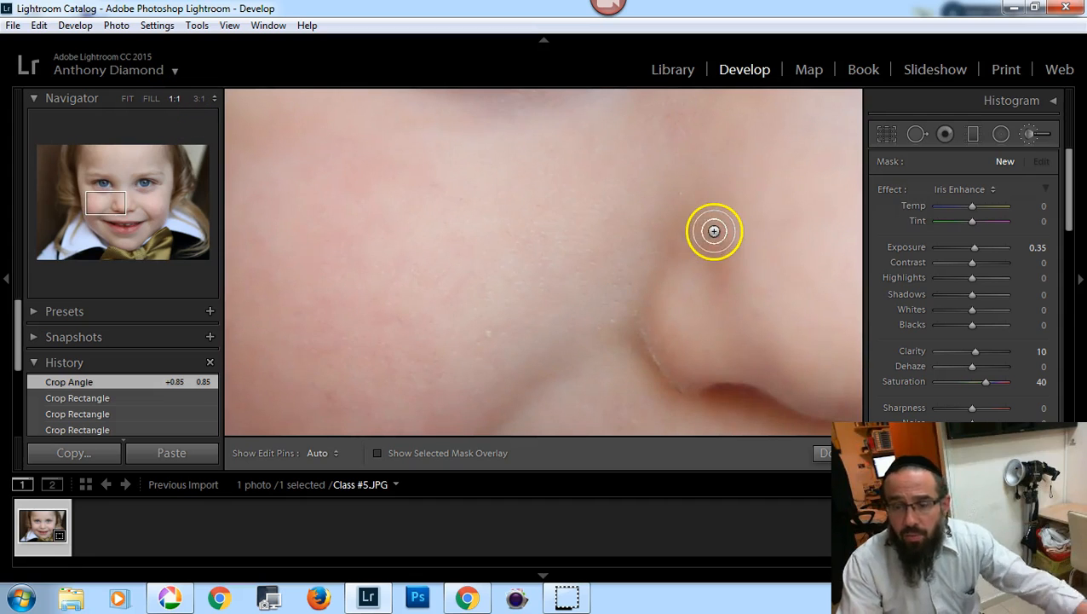
left_click_drag(774, 196, 484, 291)
left_click_drag(678, 162, 485, 358)
left_click_drag(650, 214, 566, 301)
key("h")
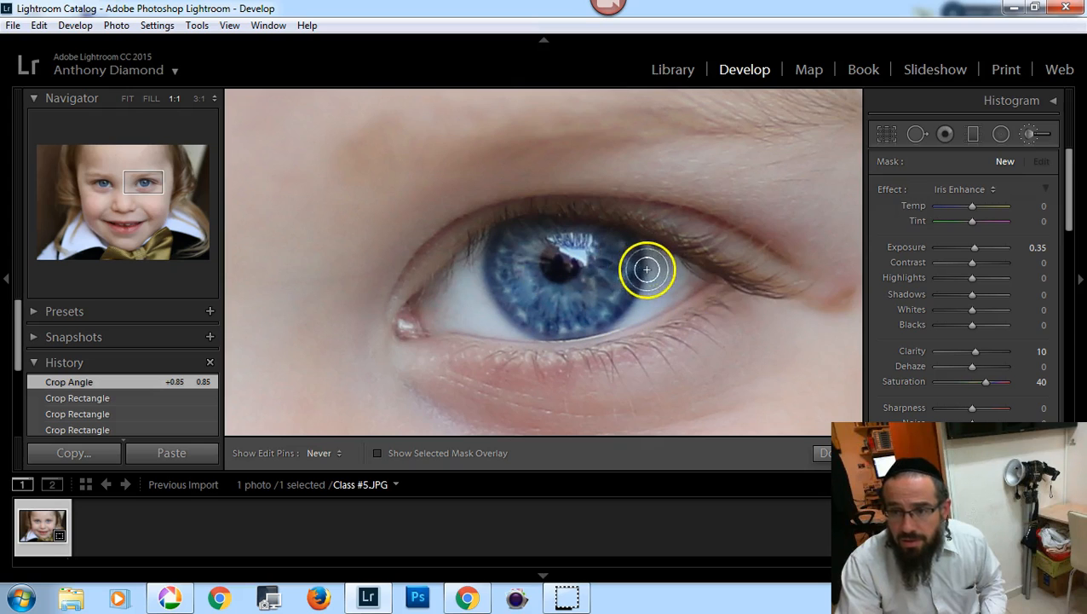
left_click(540, 300)
key("o")
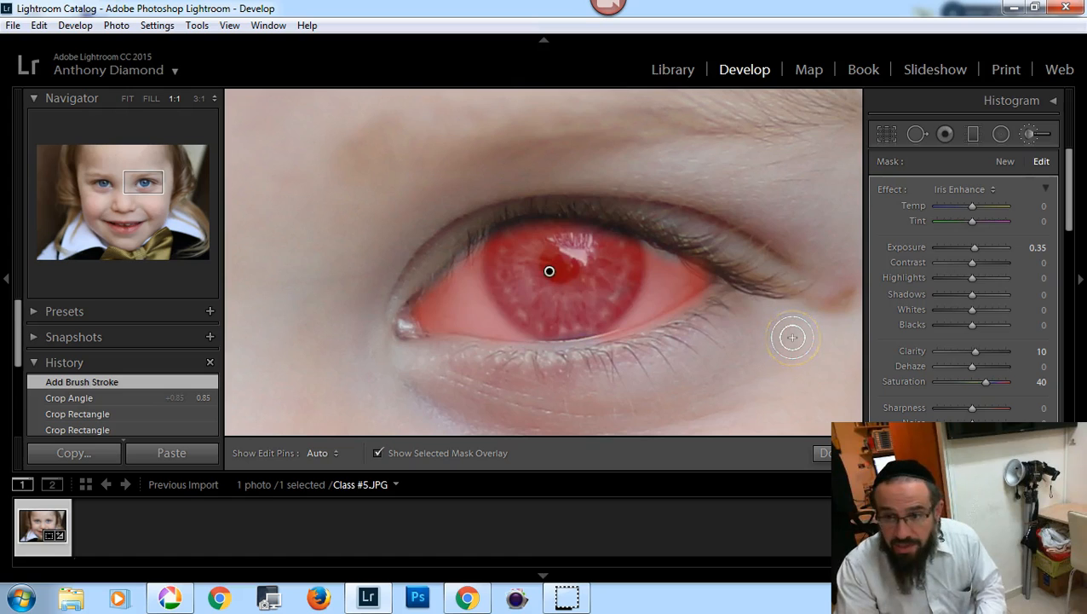
key("h")
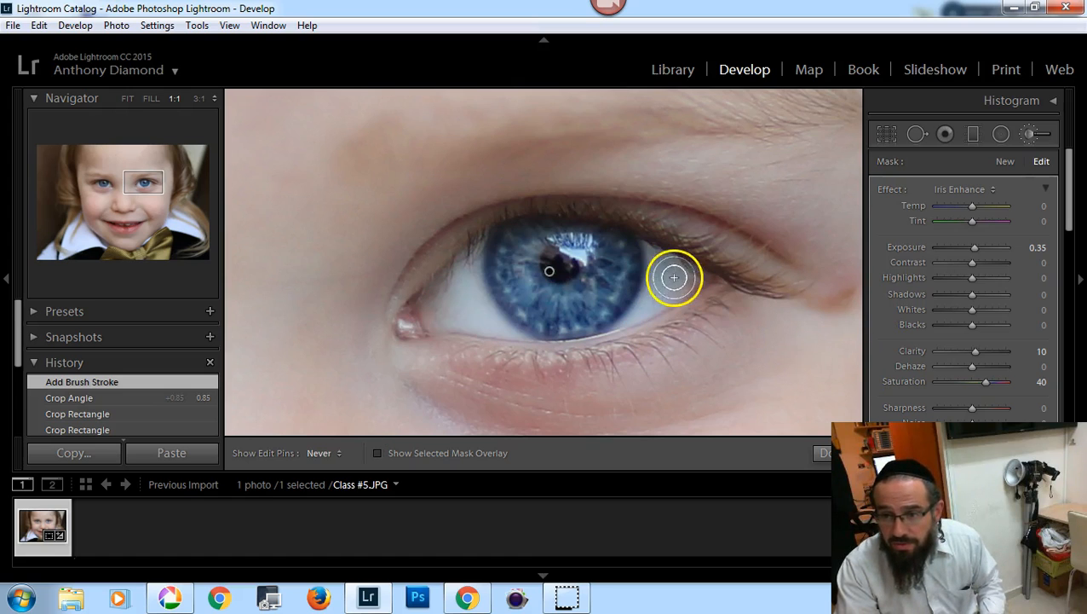
left_click_drag(553, 284, 549, 303)
key("h")
Compare the before and after versions of the enhanced left eye
left_click_drag(365, 296, 403, 296)
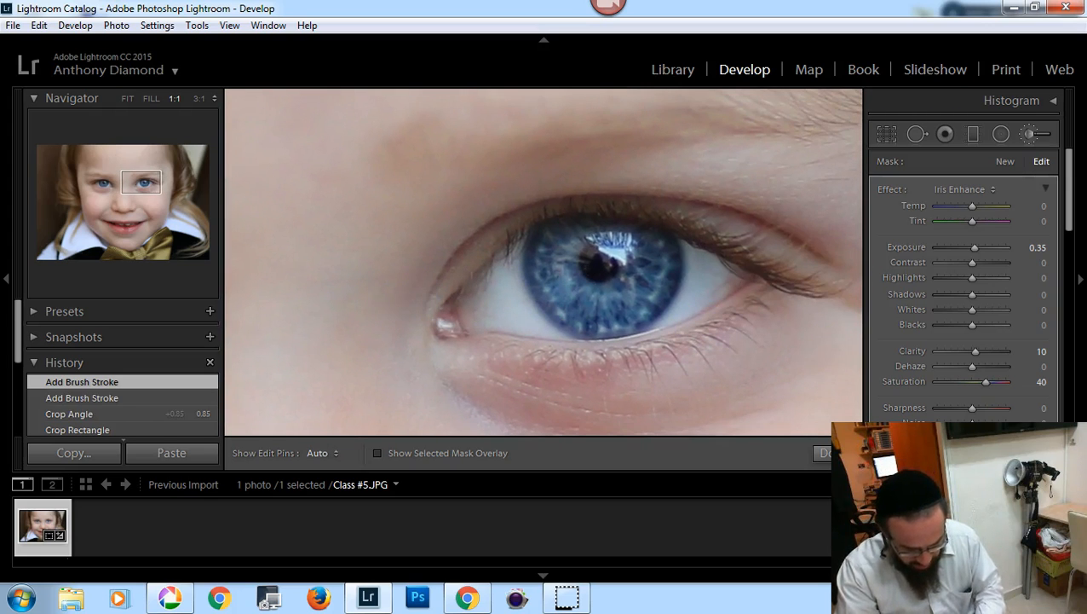
key("backslash")
key("backslash")
key("backslash")
key("backslash")
key("backslash")
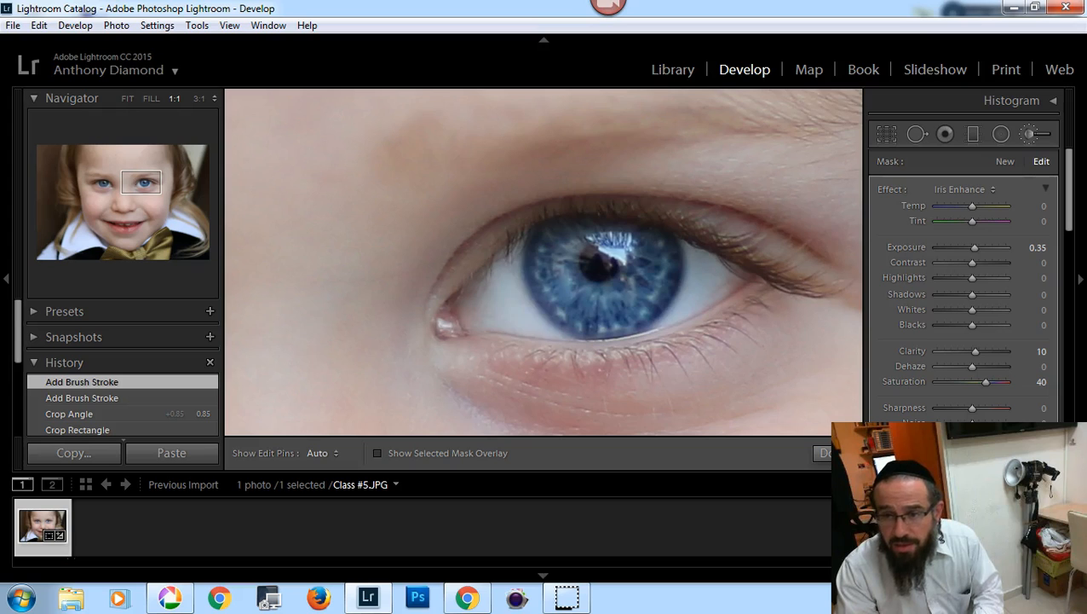
key("backslash")
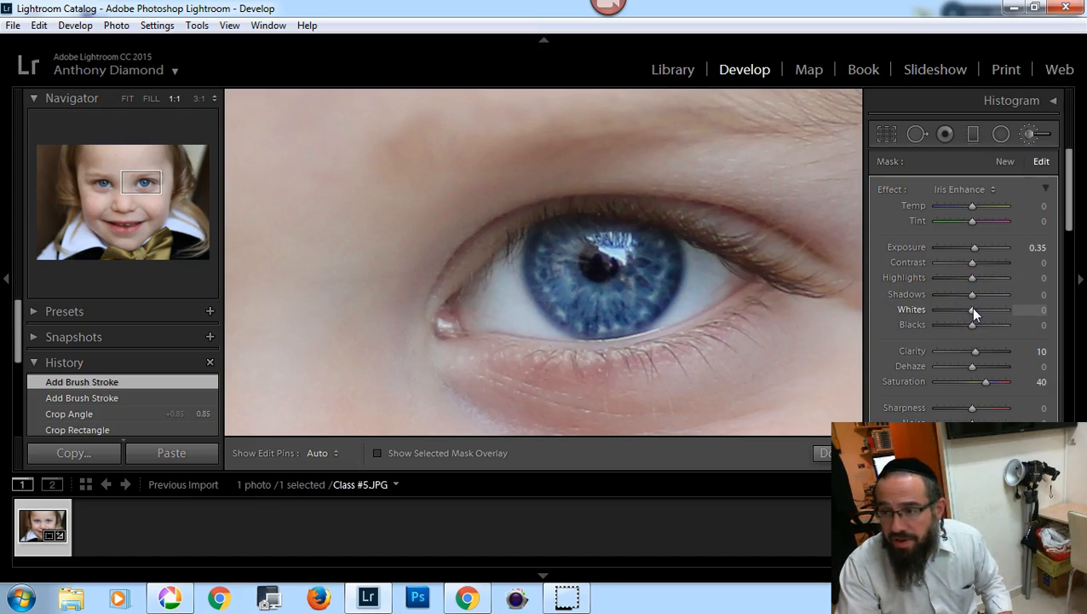
Set the eye brush's Whites to 8 and brush the same enhancement over the child's right eye
left_click_drag(970, 310, 970, 309)
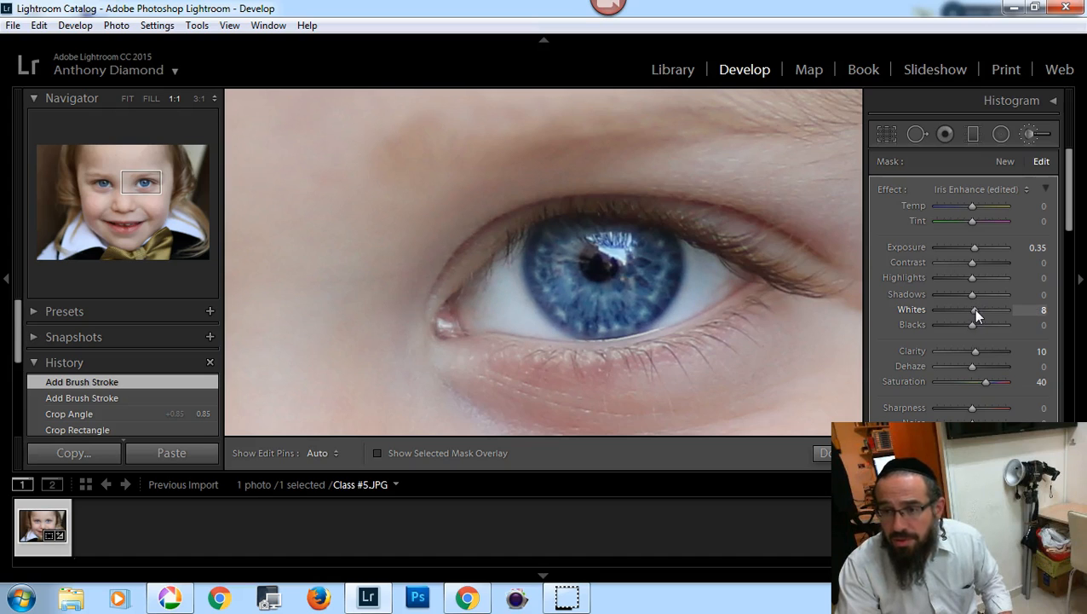
left_click_drag(432, 272, 673, 250)
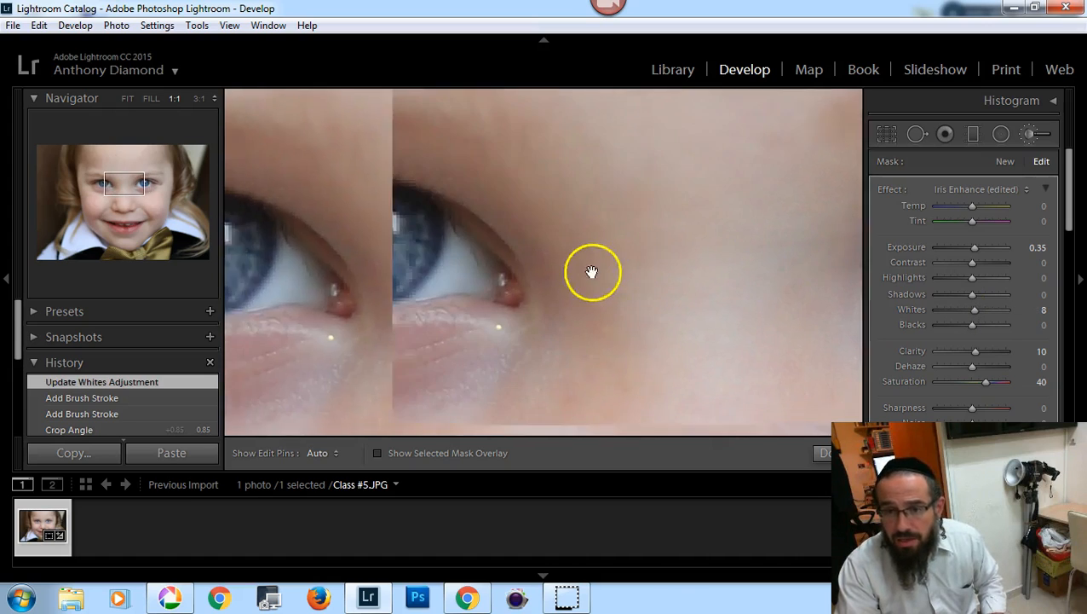
key("h")
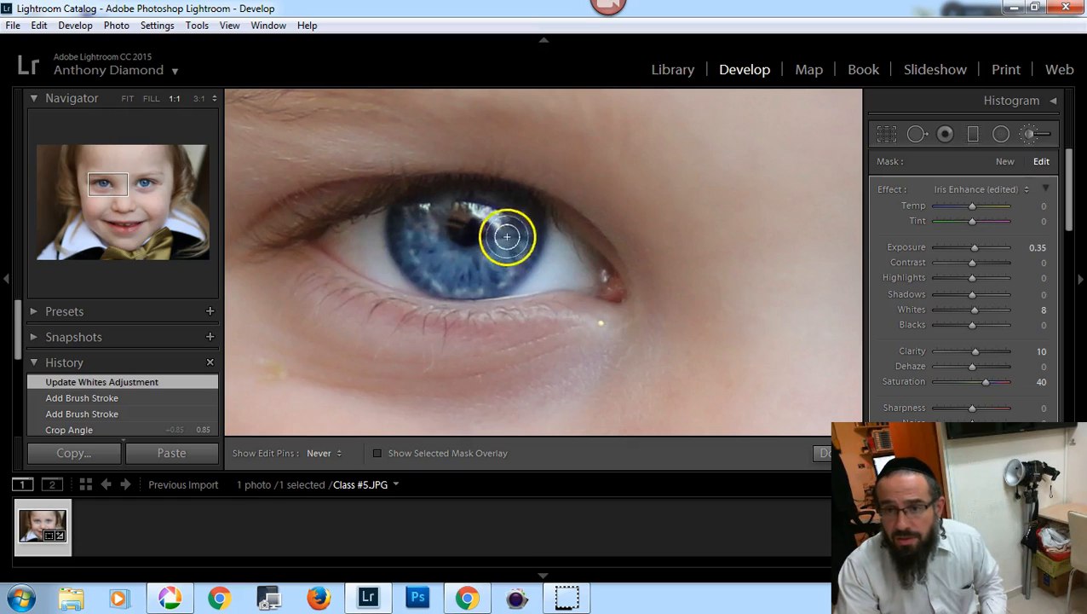
key("h")
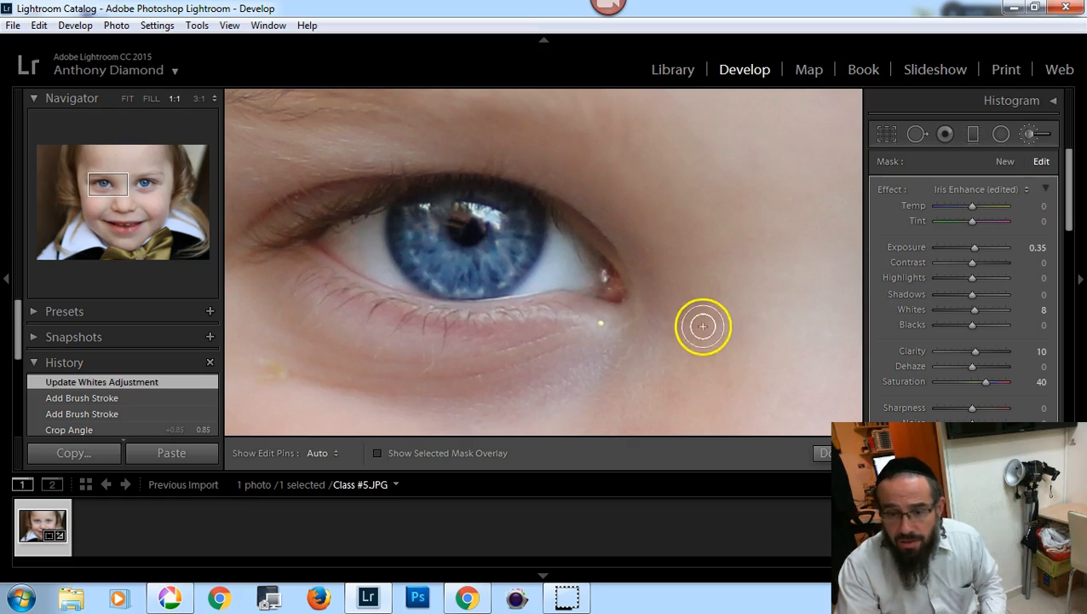
left_click_drag(703, 325, 707, 345)
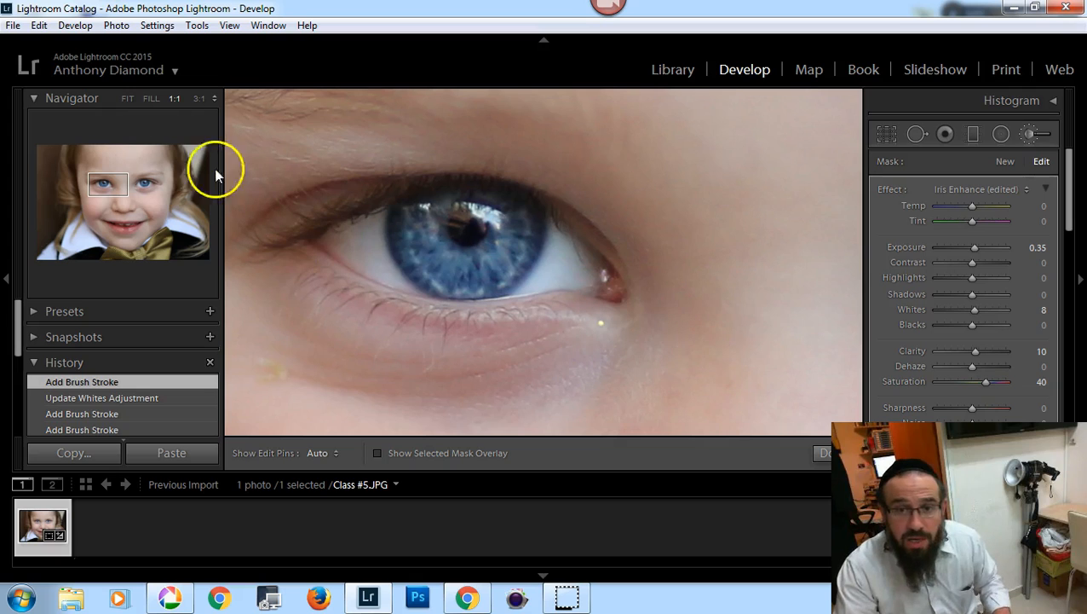
left_click(127, 98)
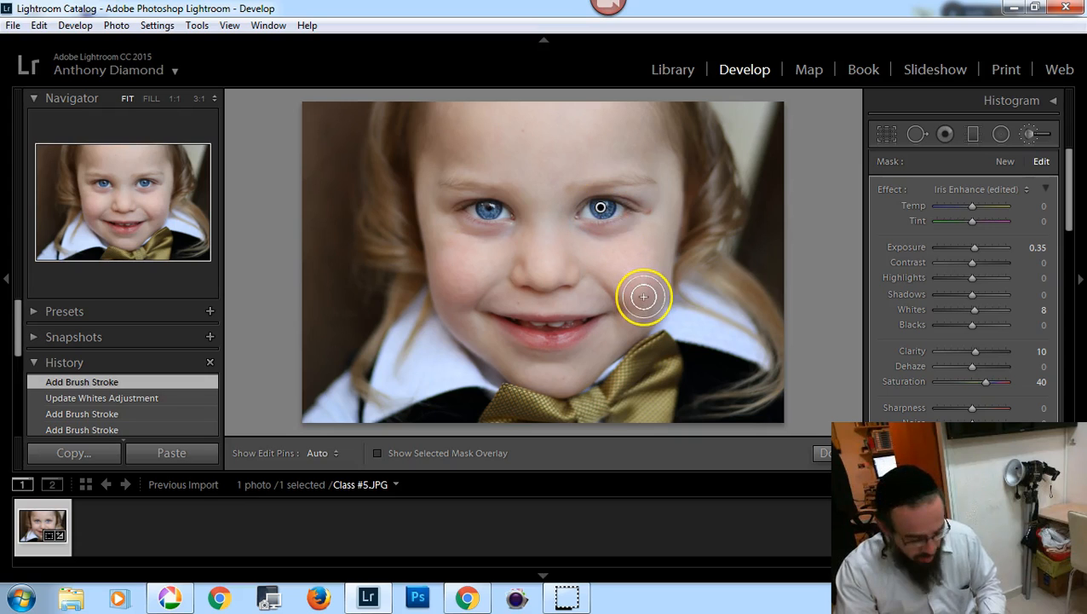
key("backslash")
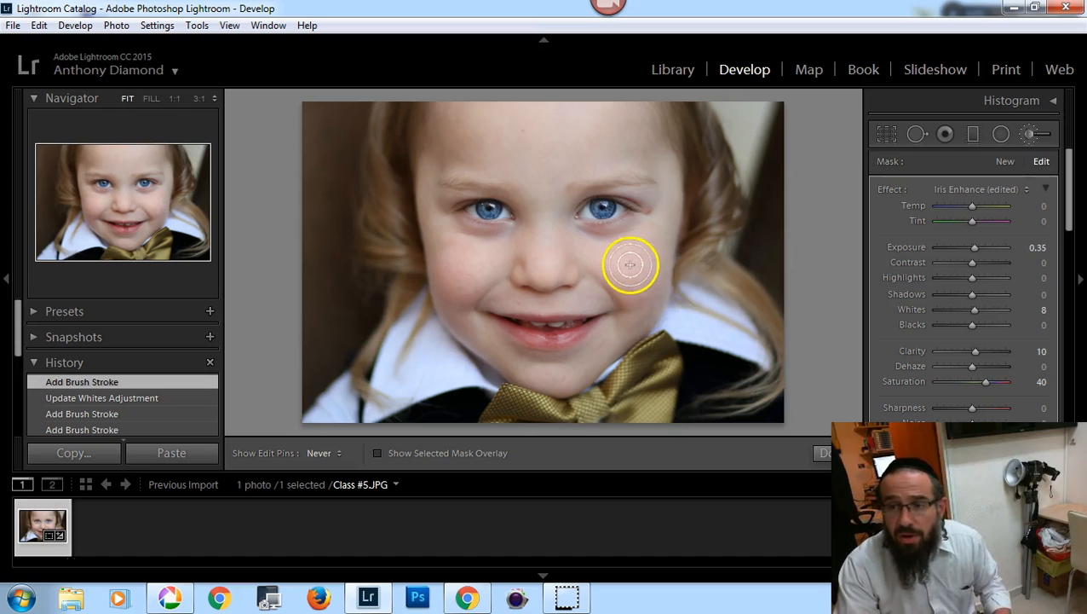
Start a new Adjustment Brush mask with the Soften Skin effect for the child's face
left_click(1029, 134)
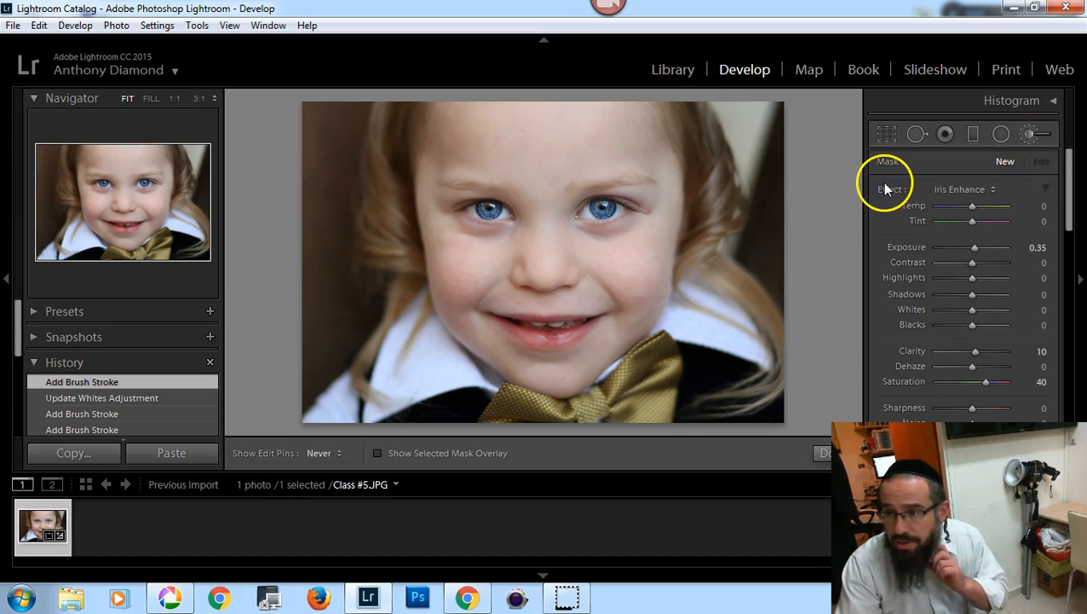
left_click(961, 189)
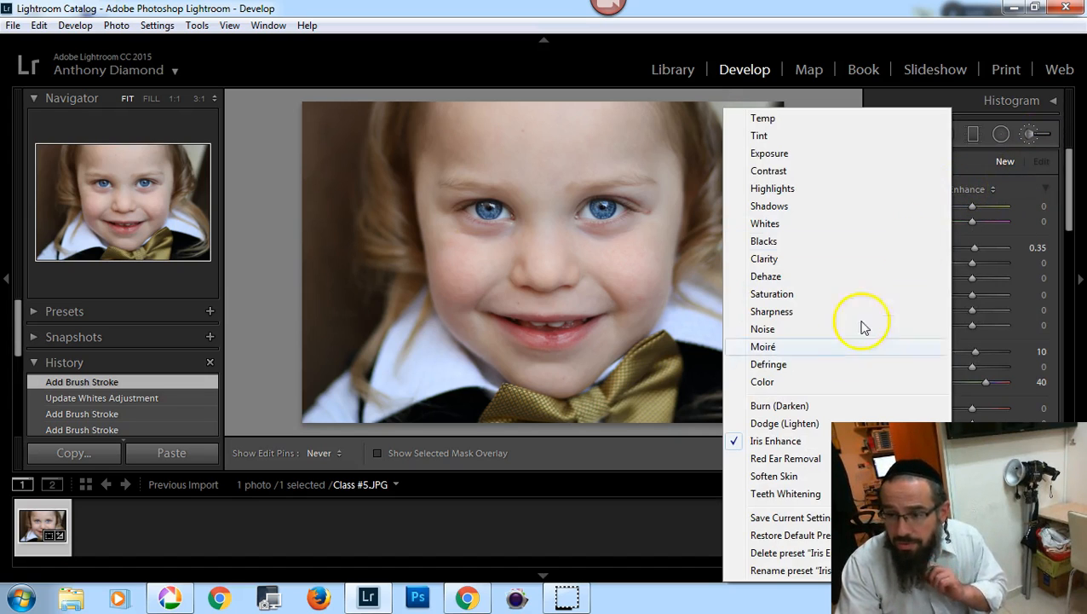
left_click(777, 475)
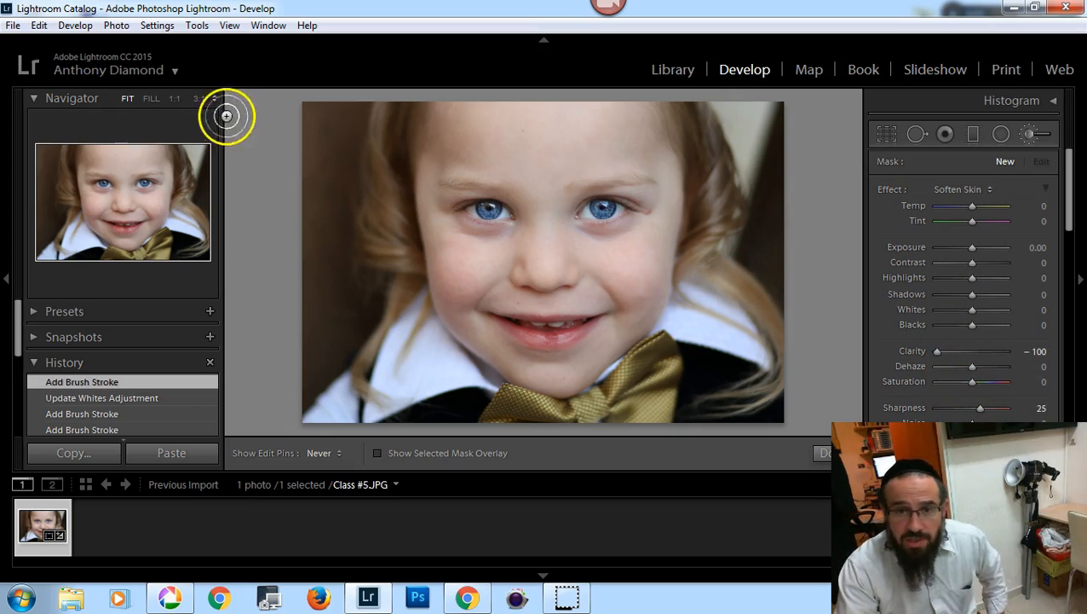
left_click(151, 98)
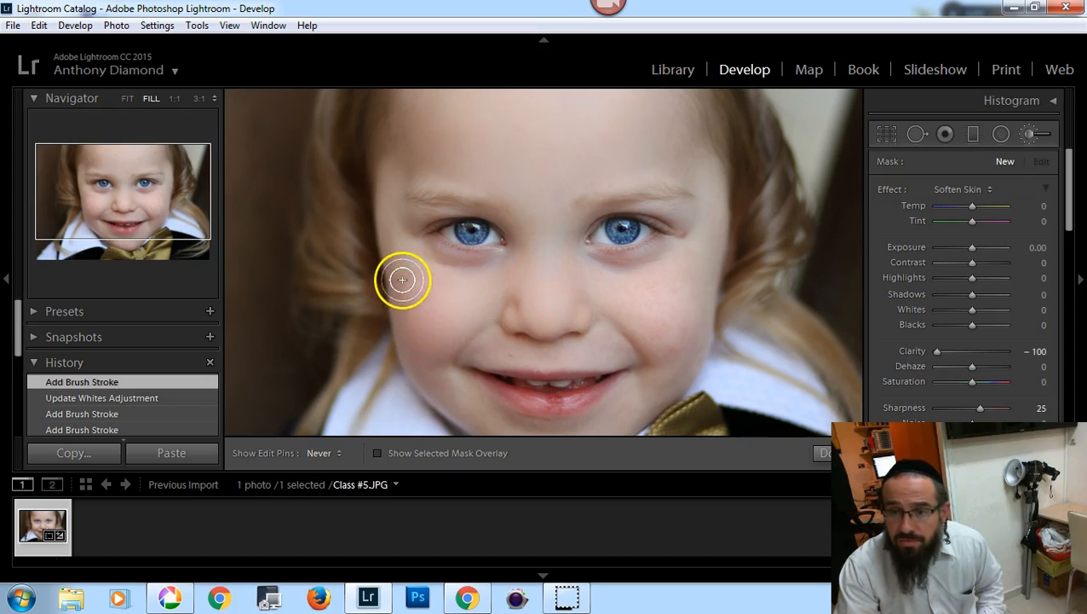
Brush Soften Skin over the child's forehead, cheeks, nose and sides of the face, checking coverage with the mask overlay
left_click_drag(436, 374, 472, 412)
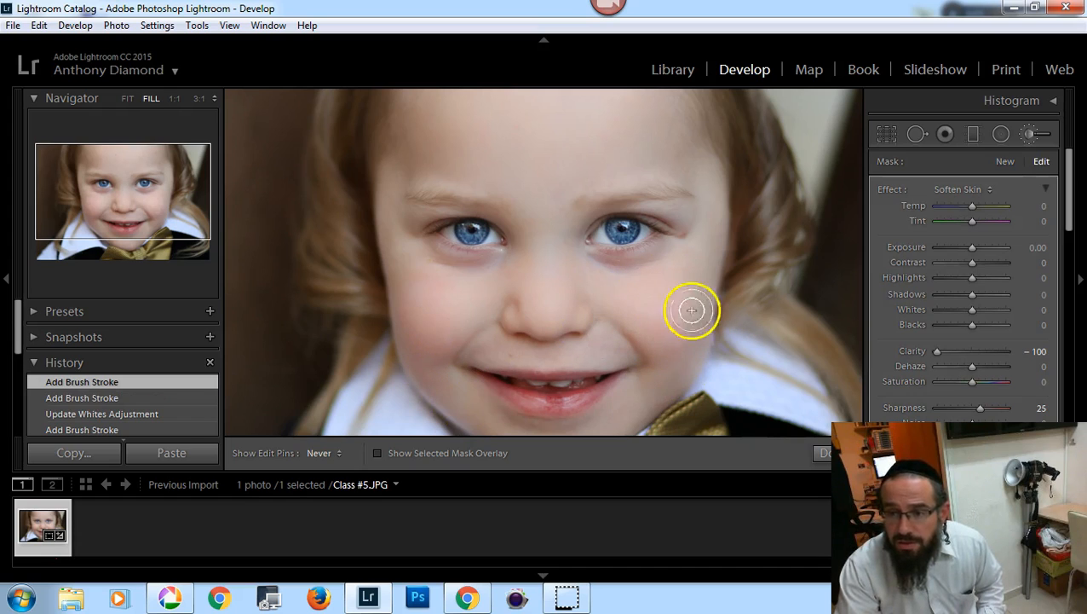
left_click(613, 346)
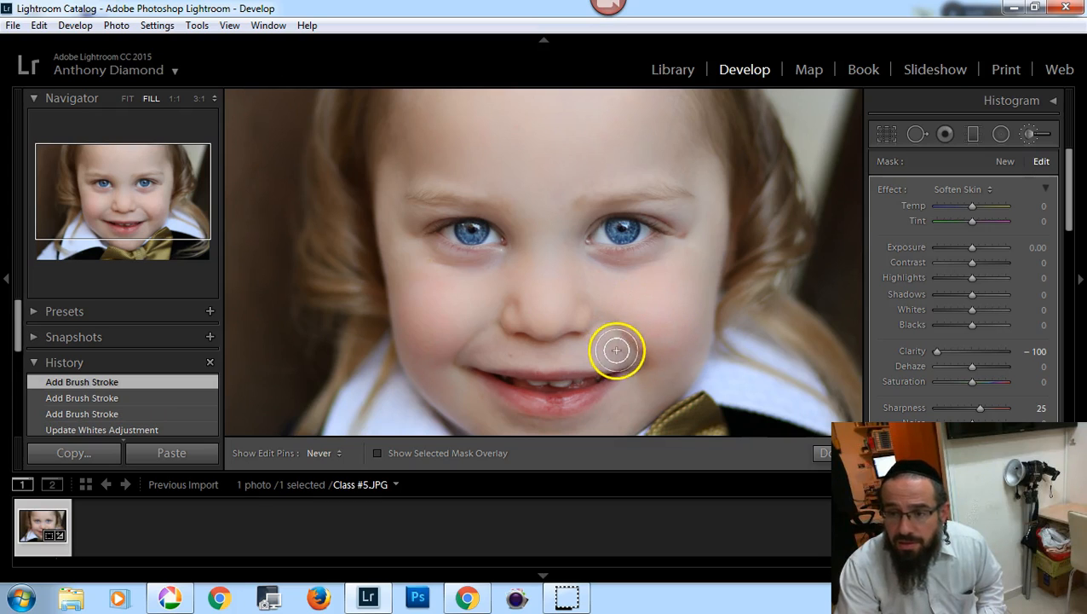
left_click_drag(607, 352, 659, 294)
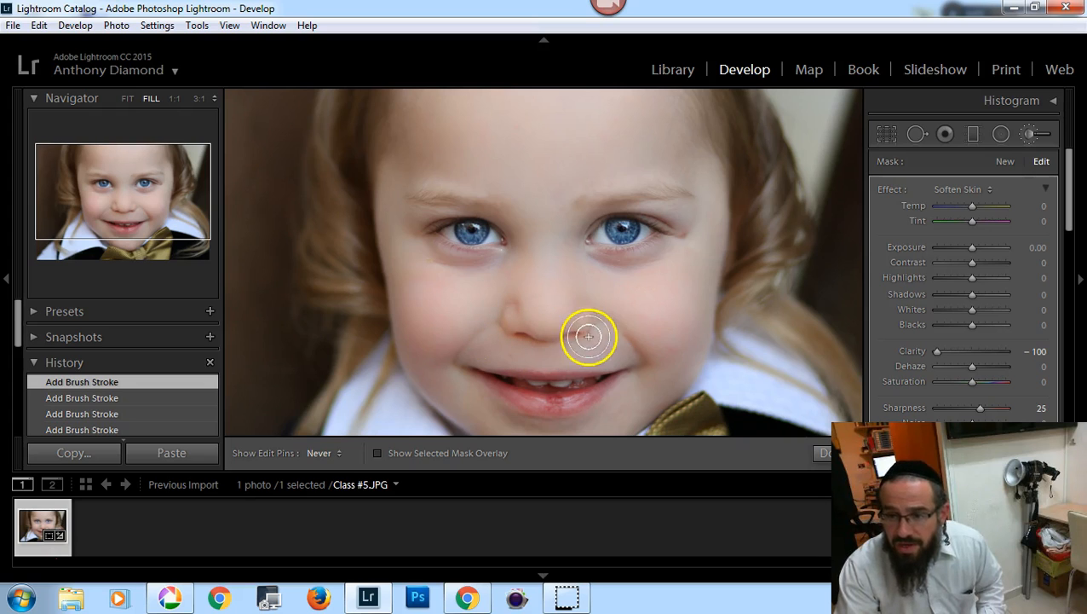
key("o")
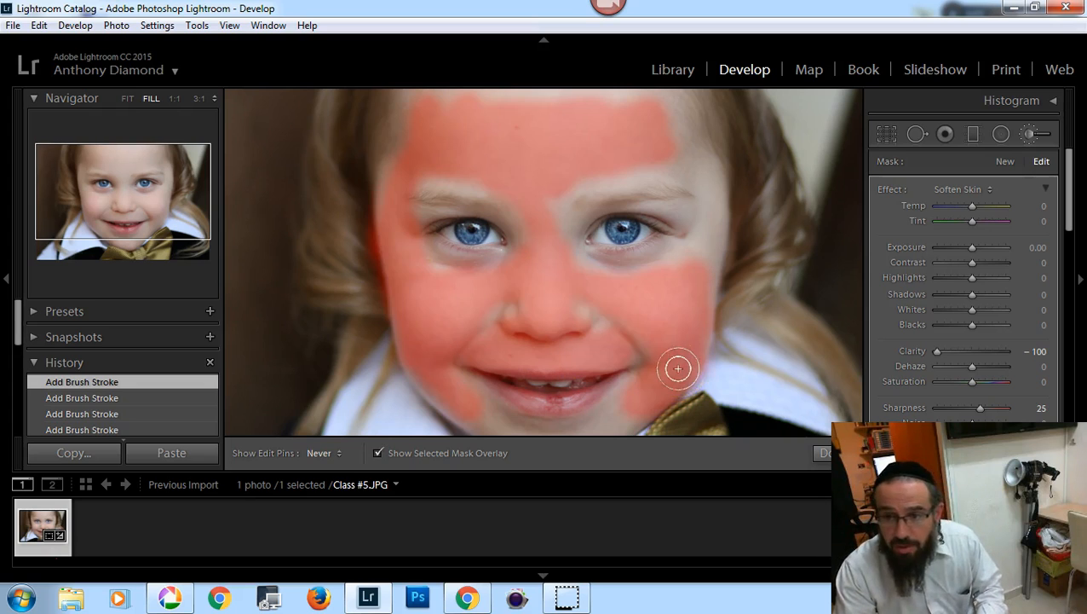
key("o")
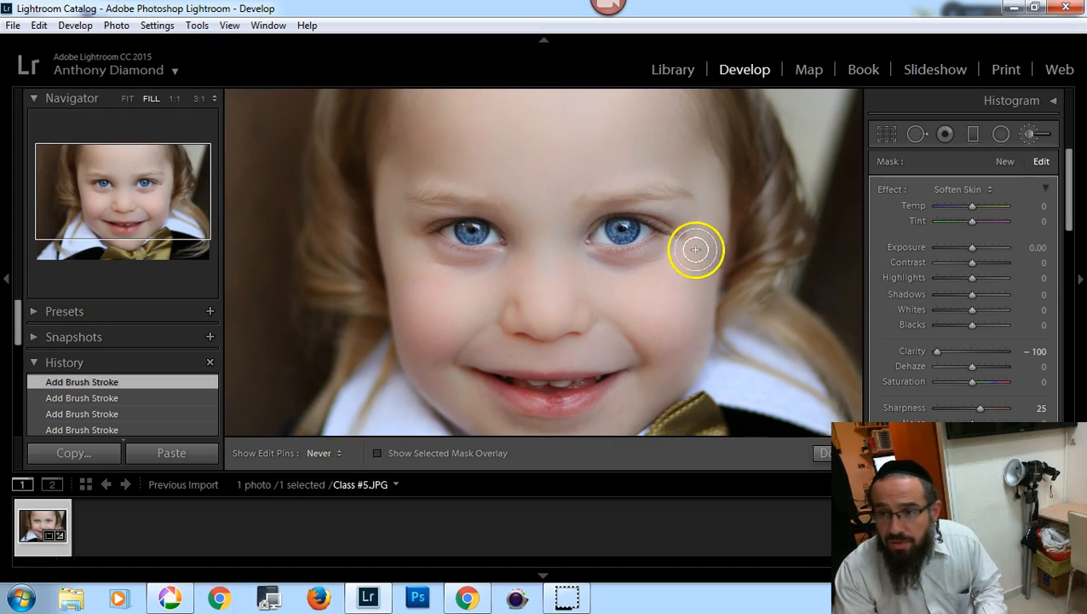
key("o")
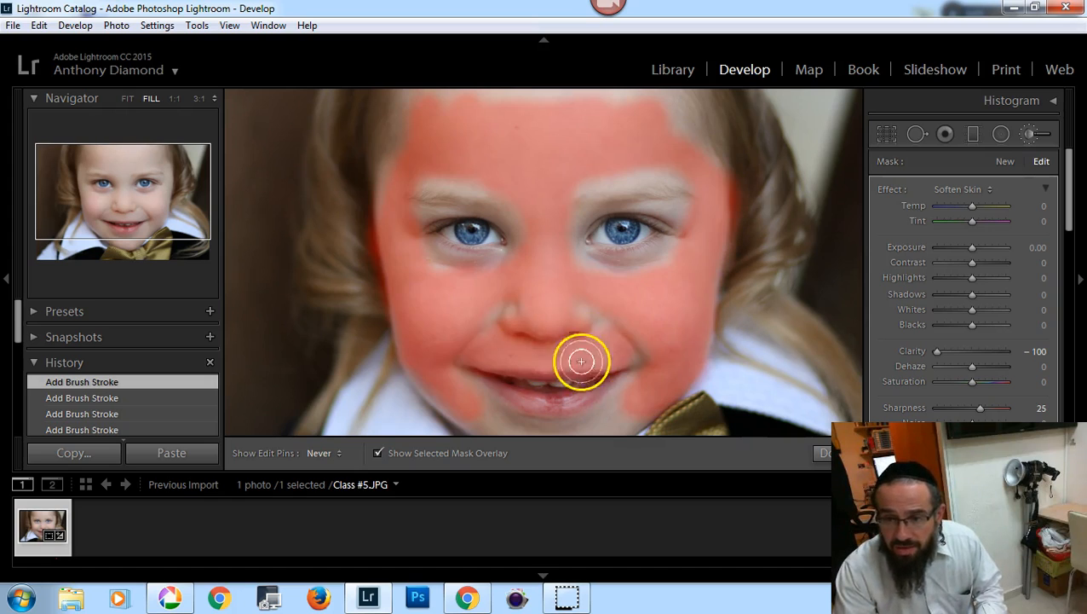
key("o")
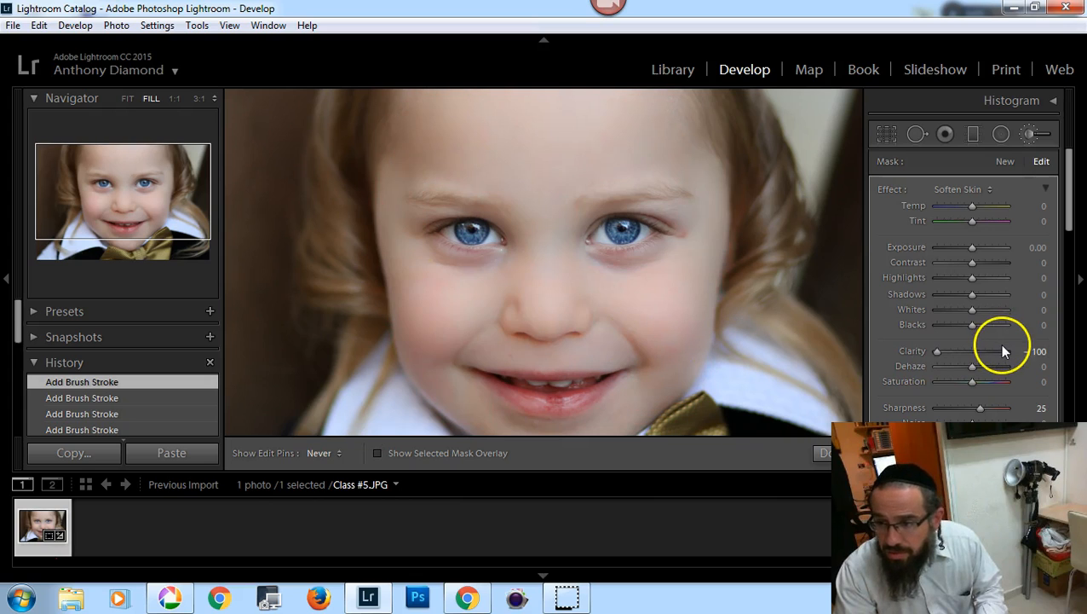
Refine the skin-softening mask around the mouth and chin with the Erase brush and brush A, and finish the adjustment
mouse_move(1068, 206)
left_mouse_down()
mouse_move(1072, 274)
mouse_move(1062, 280)
left_mouse_up()
left_click(995, 265)
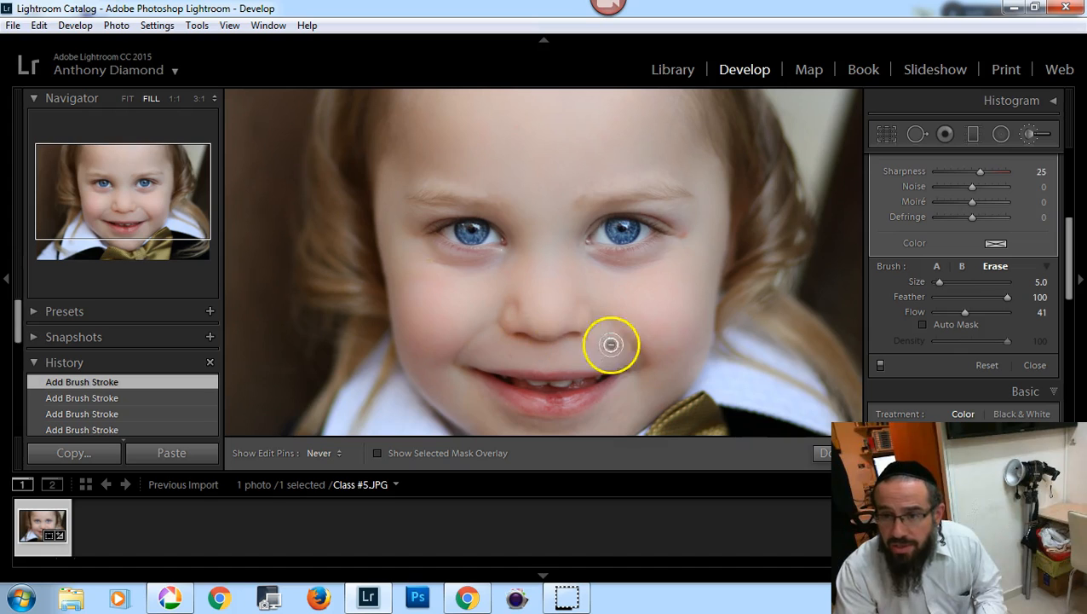
left_click_drag(1067, 243, 1067, 286)
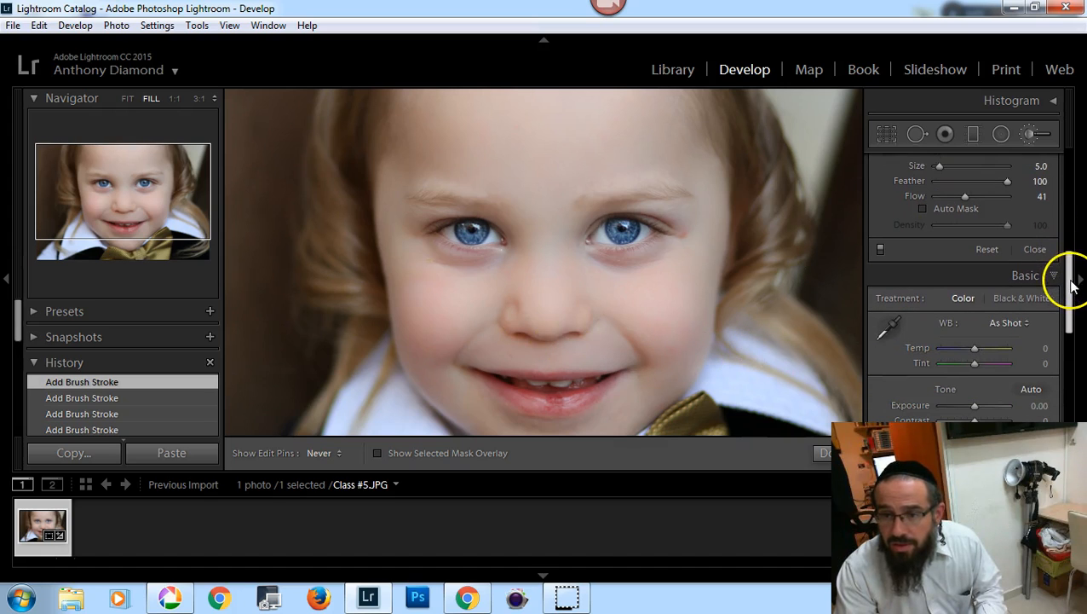
left_click_drag(631, 323, 636, 245)
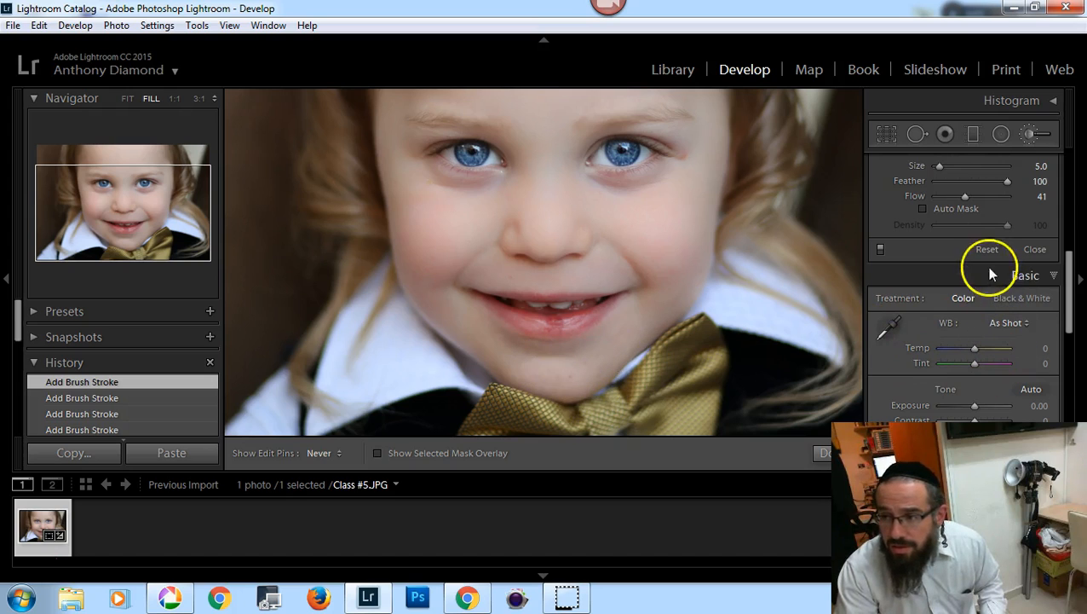
scroll(1061, 262, "up", 3)
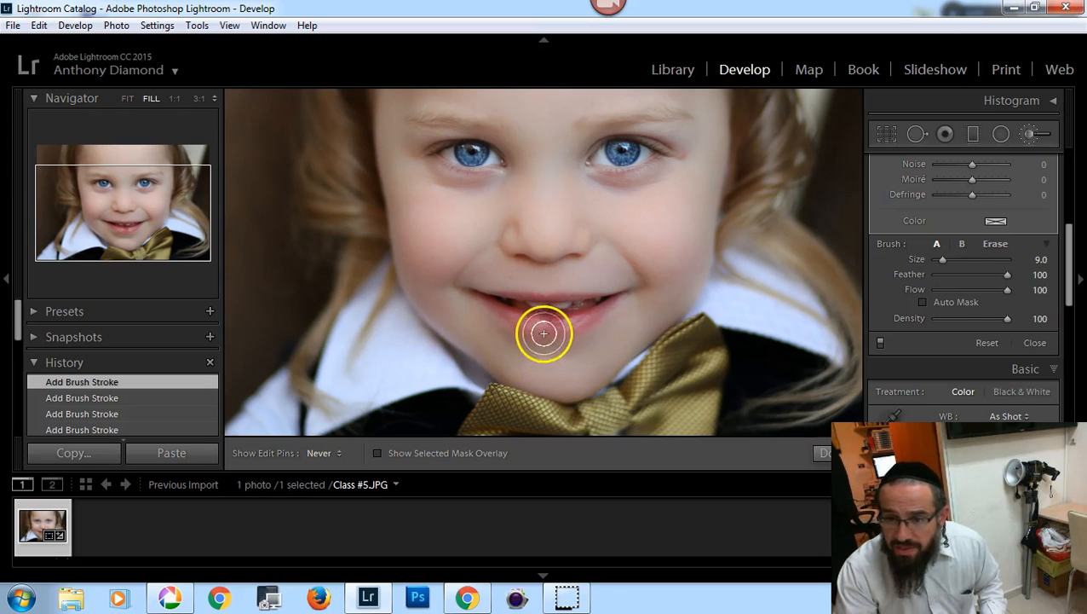
left_click(820, 454)
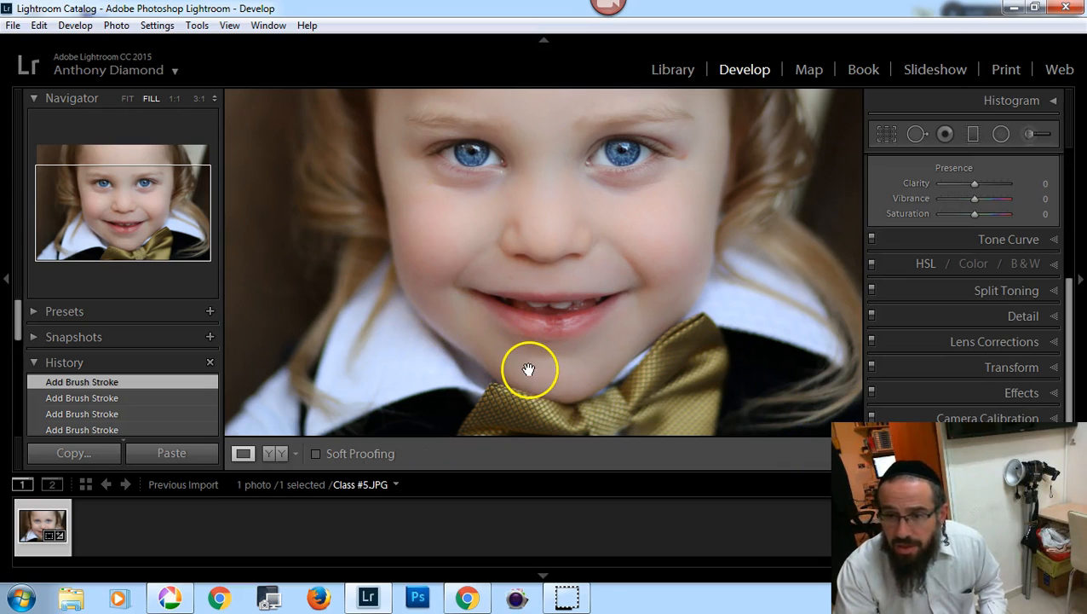
Clone over the dark marks at the middle of the lower lip at size 20, sampling clean lip texture beside them
left_click(555, 327)
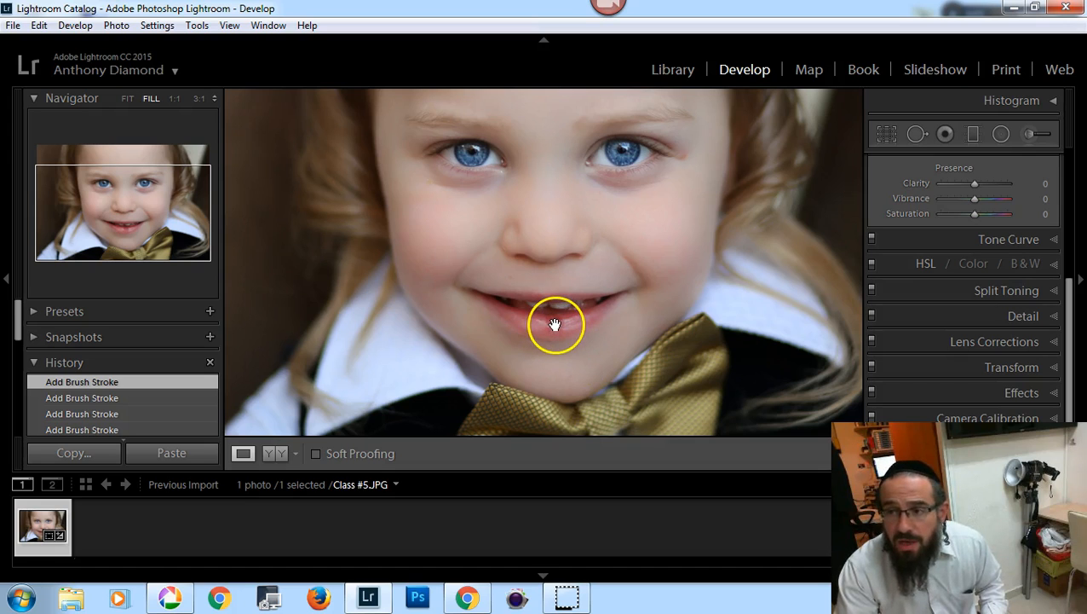
left_click(174, 100)
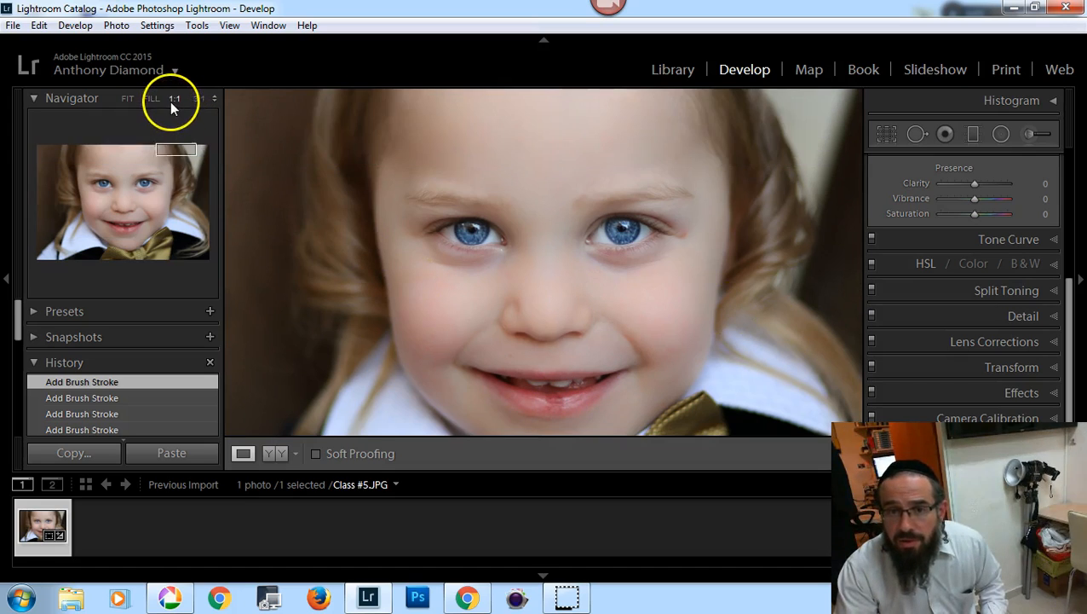
left_click(522, 381)
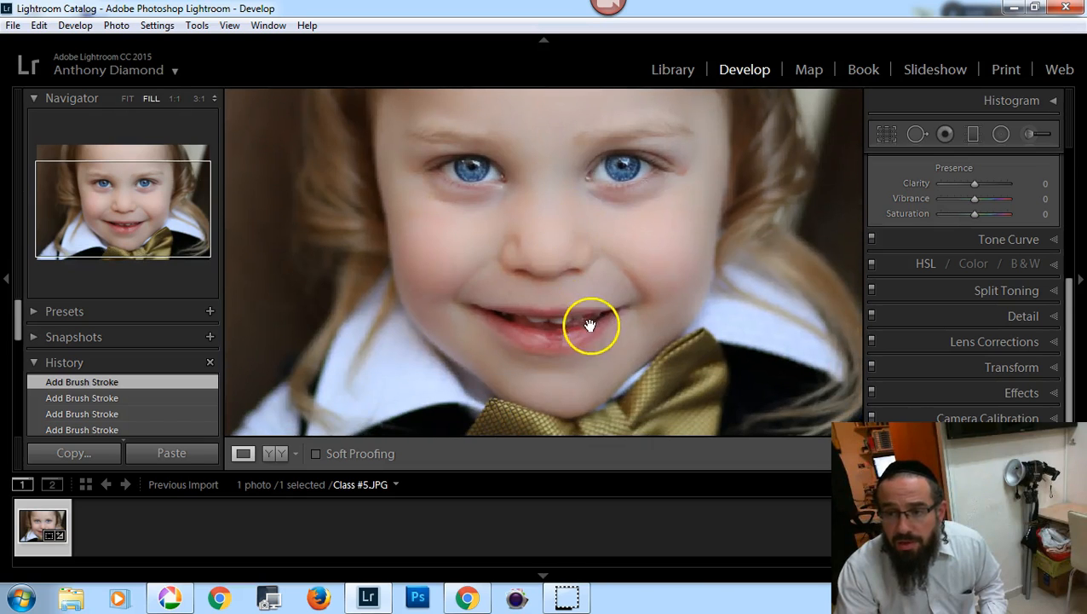
left_click(589, 325)
left_click_drag(575, 362, 591, 286)
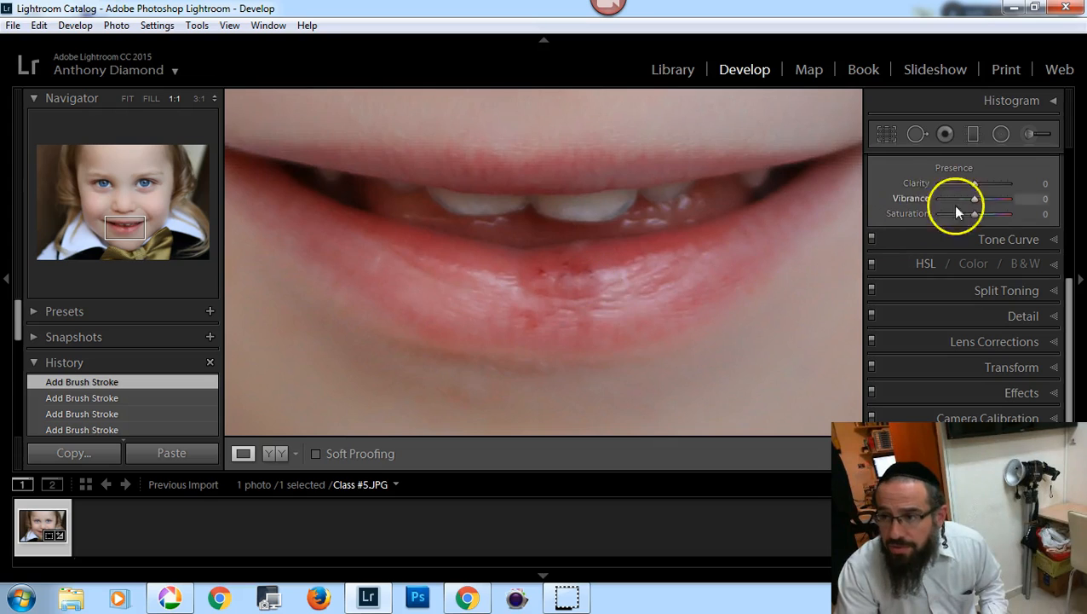
left_click(914, 137)
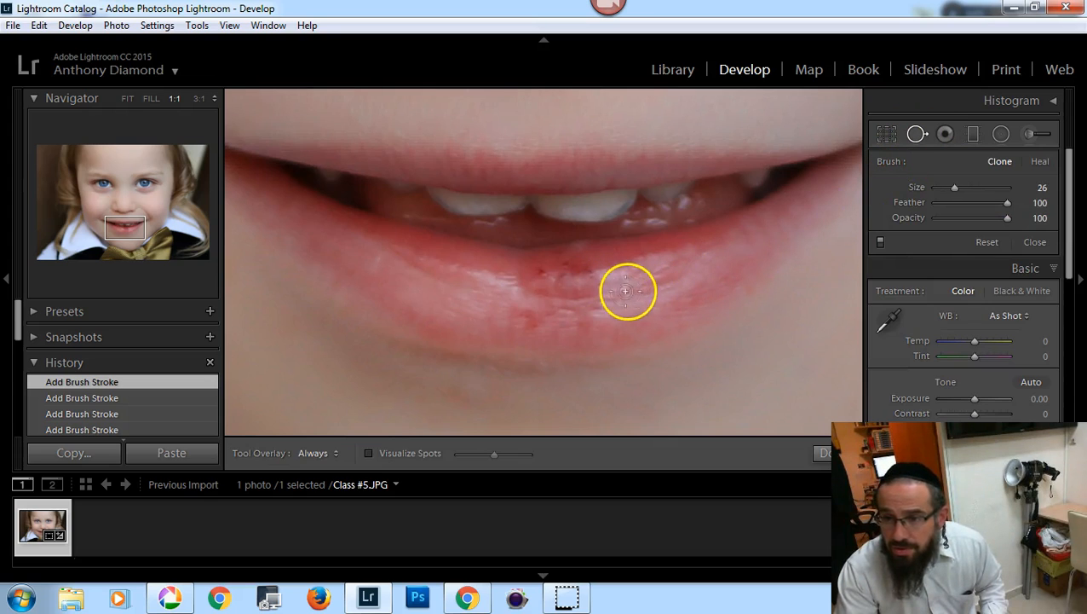
scroll(583, 286, "down", 3)
mouse_move(575, 258)
left_mouse_down()
mouse_move(593, 297)
mouse_move(575, 267)
left_mouse_up()
left_click_drag(752, 249, 636, 269)
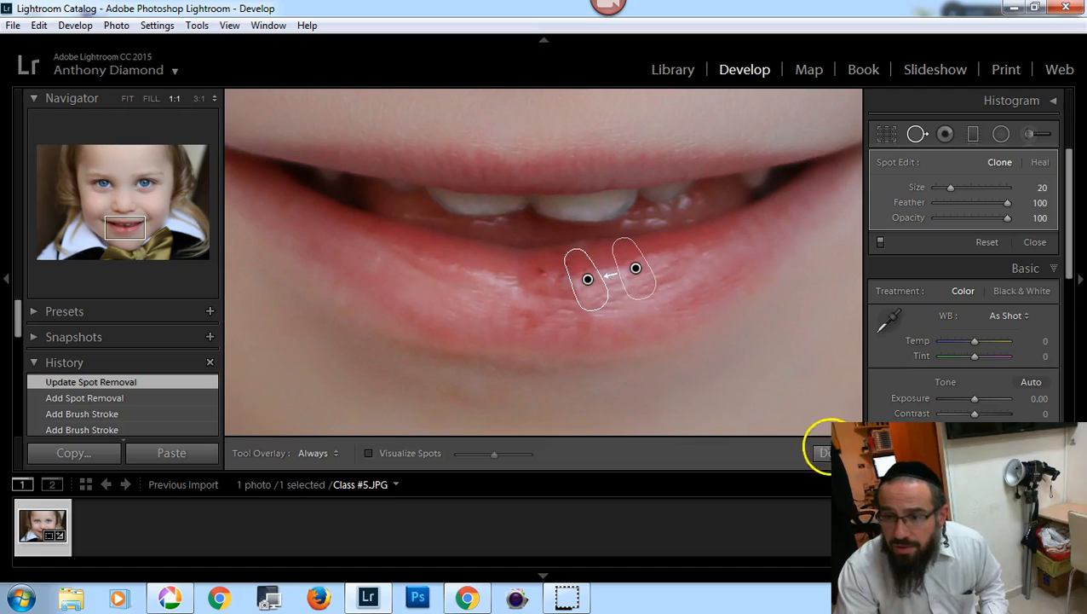
left_click(815, 456)
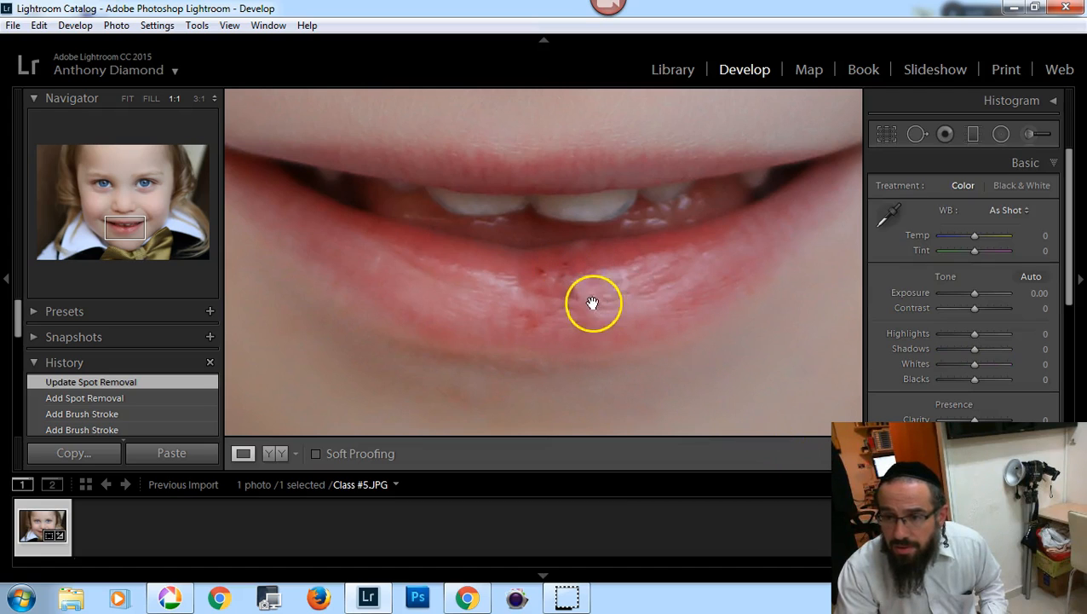
Clone over the remaining red marks on the lower lip with two more strokes, sampling clean lip on either side
left_click(915, 134)
mouse_move(553, 258)
left_mouse_down()
mouse_move(568, 302)
mouse_move(530, 281)
mouse_move(628, 267)
left_mouse_up()
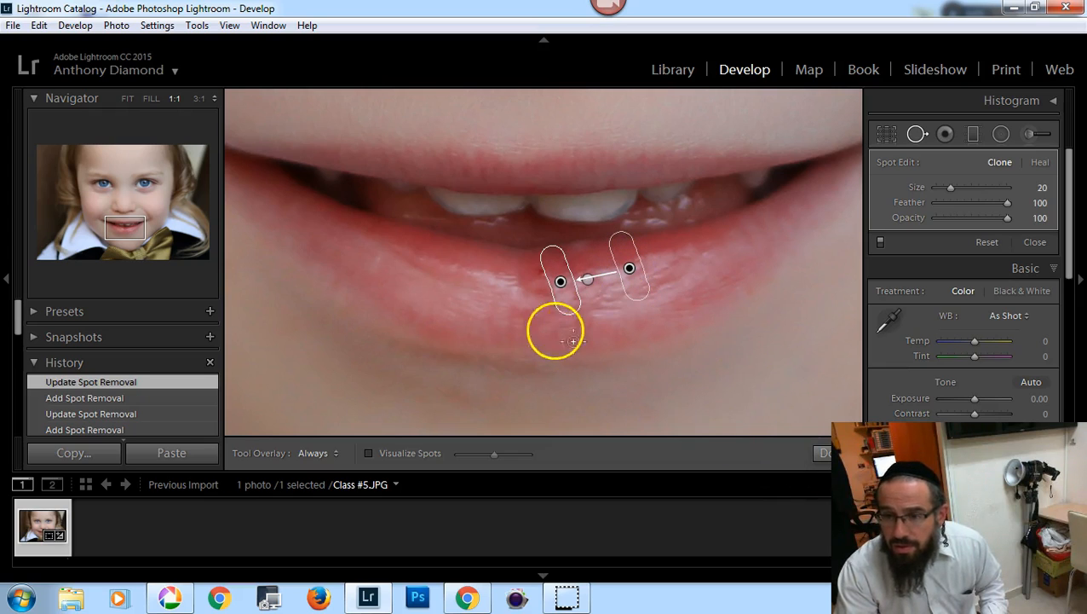
mouse_move(525, 261)
left_mouse_down()
mouse_move(545, 303)
mouse_move(571, 281)
mouse_move(489, 279)
left_mouse_up()
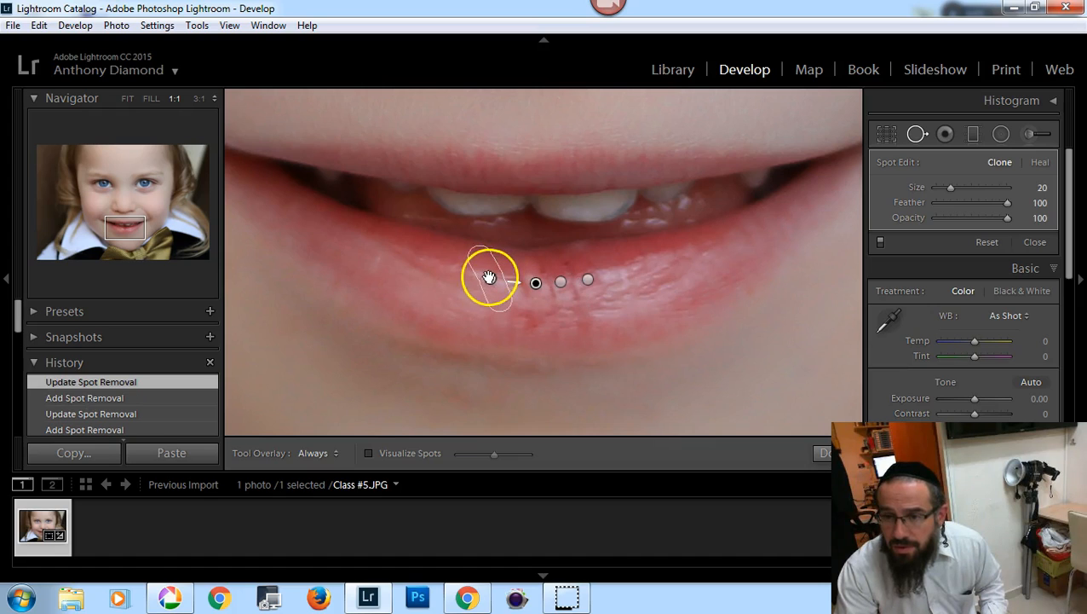
left_click(823, 455)
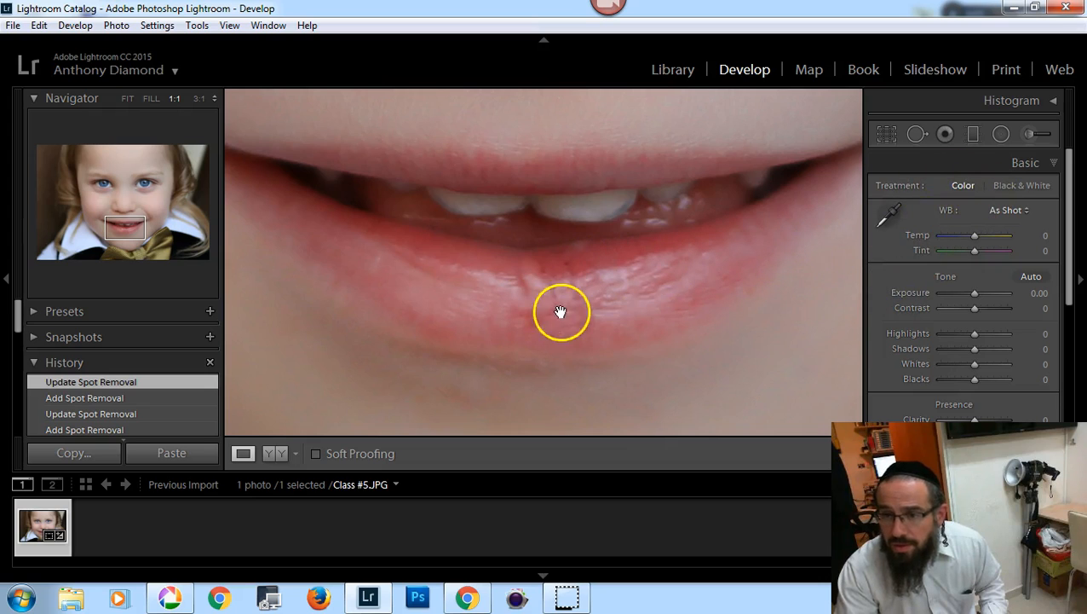
Brush a new Soften Skin adjustment over the lower lip with Clarity -3 and Sharpness -72
scroll(980, 341, "down", 5)
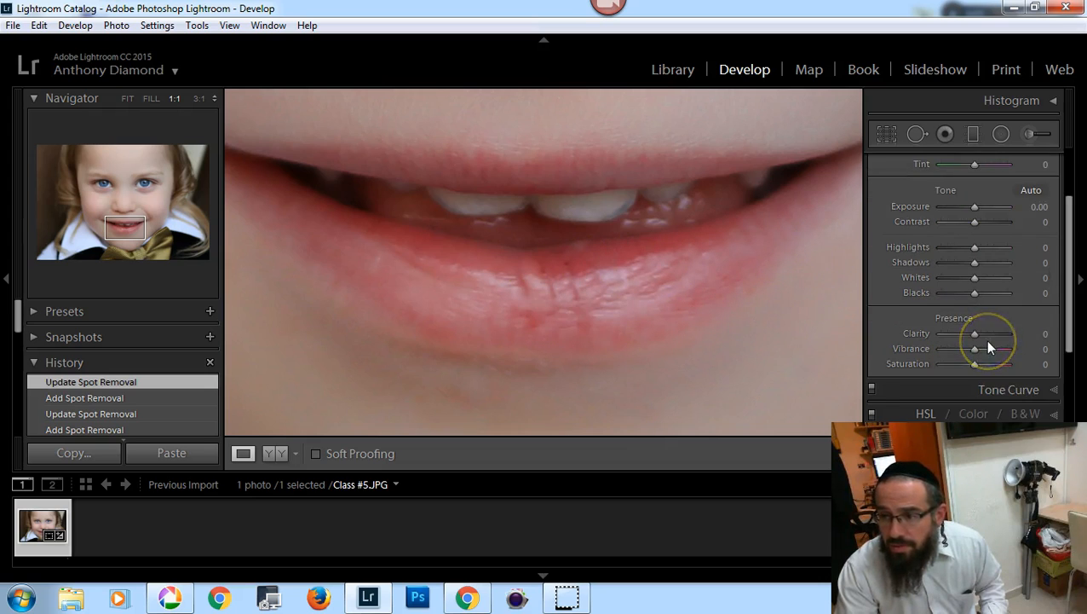
left_click(1028, 136)
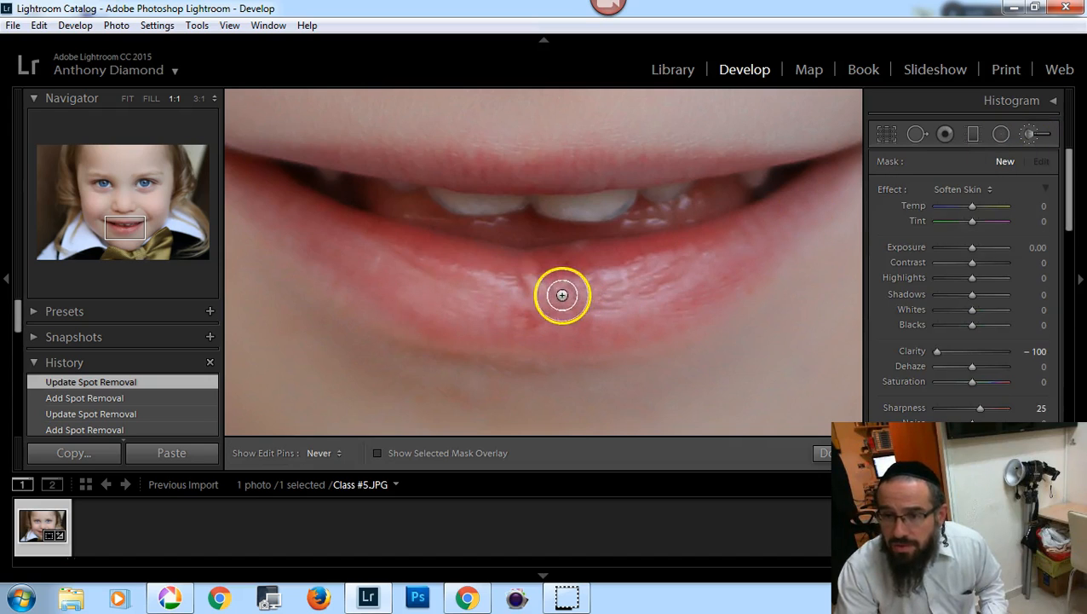
mouse_move(487, 280)
left_mouse_down()
mouse_move(599, 276)
mouse_move(511, 292)
mouse_move(604, 283)
left_mouse_up()
left_click_drag(952, 356, 972, 356)
left_click_drag(978, 408, 941, 416)
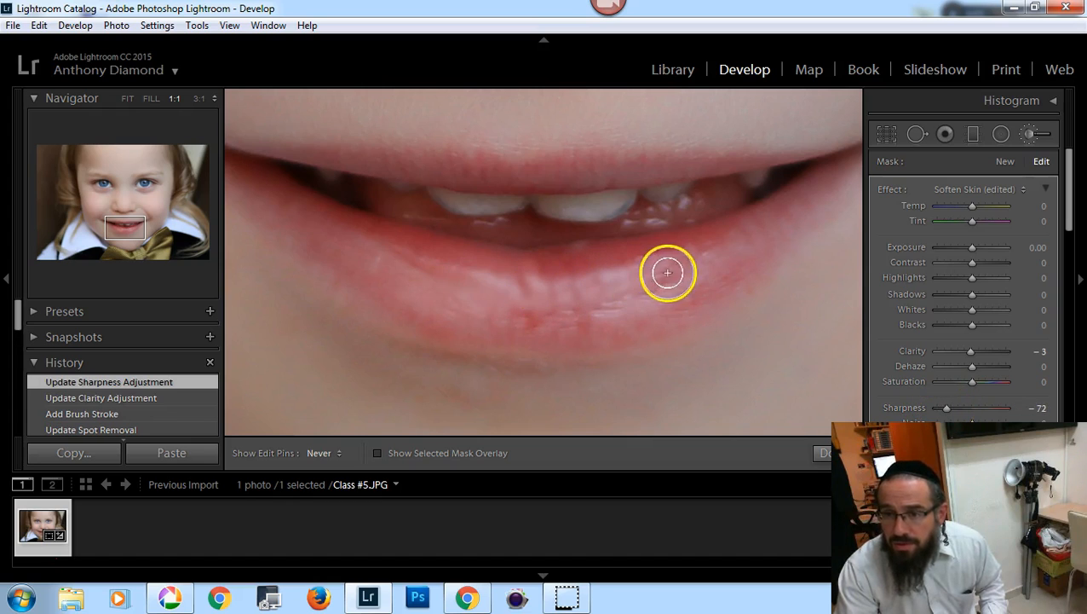
left_click(823, 453)
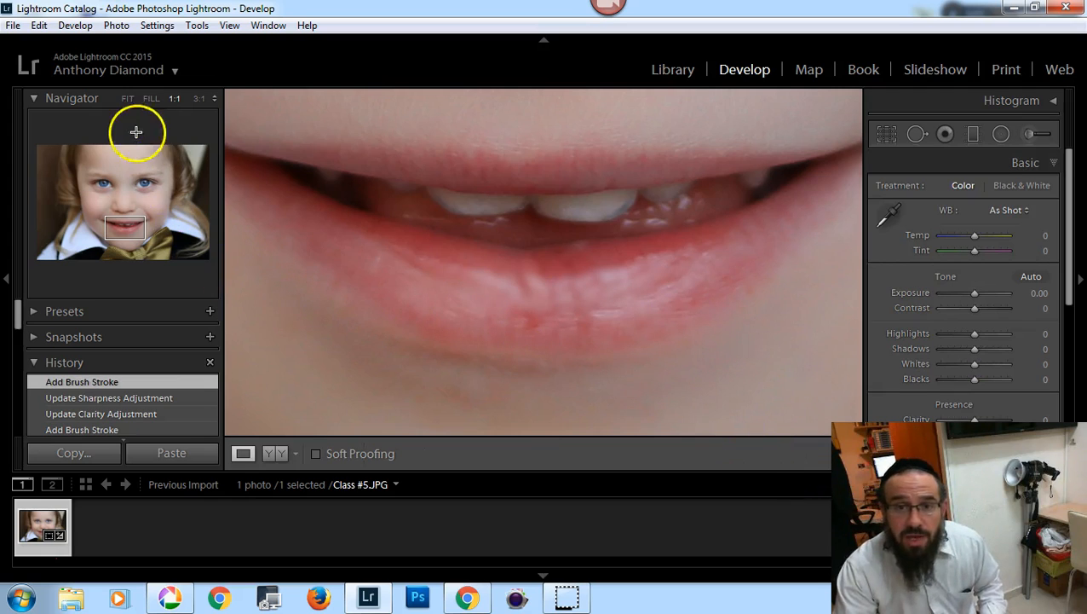
Fit the whole photo in view and add a post-crop vignette with an Amount of -29
left_click(127, 105)
left_click(128, 99)
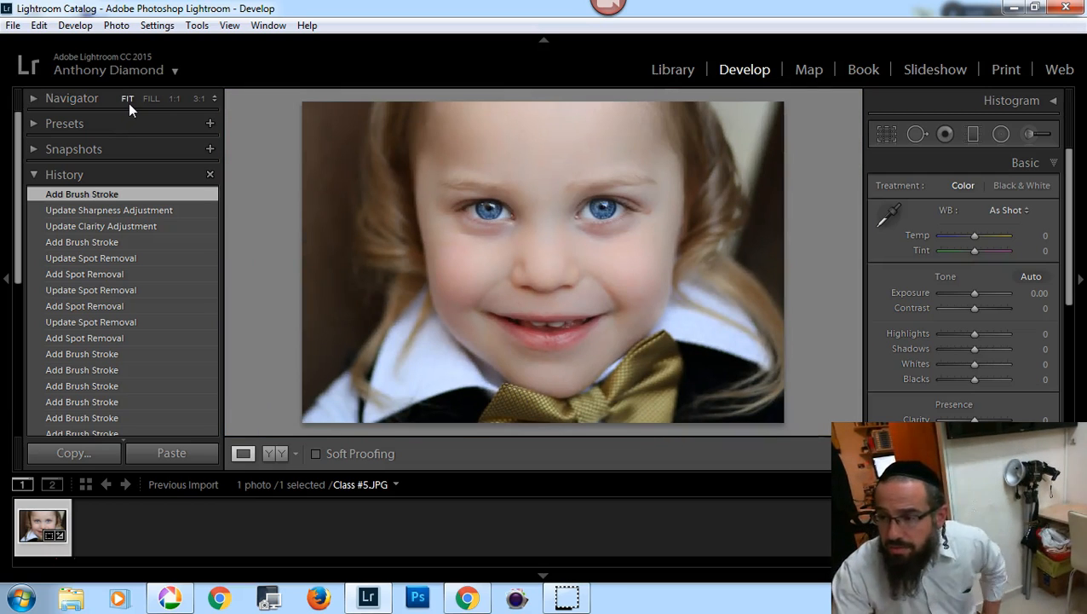
left_click_drag(1072, 220, 1068, 359)
left_click(1034, 391)
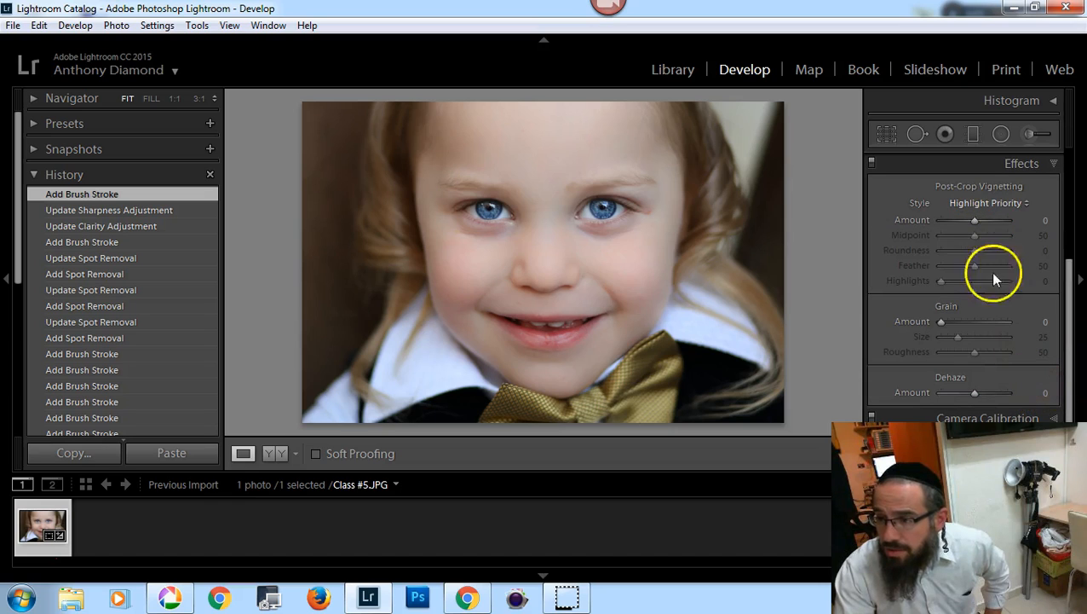
left_click_drag(970, 218, 961, 221)
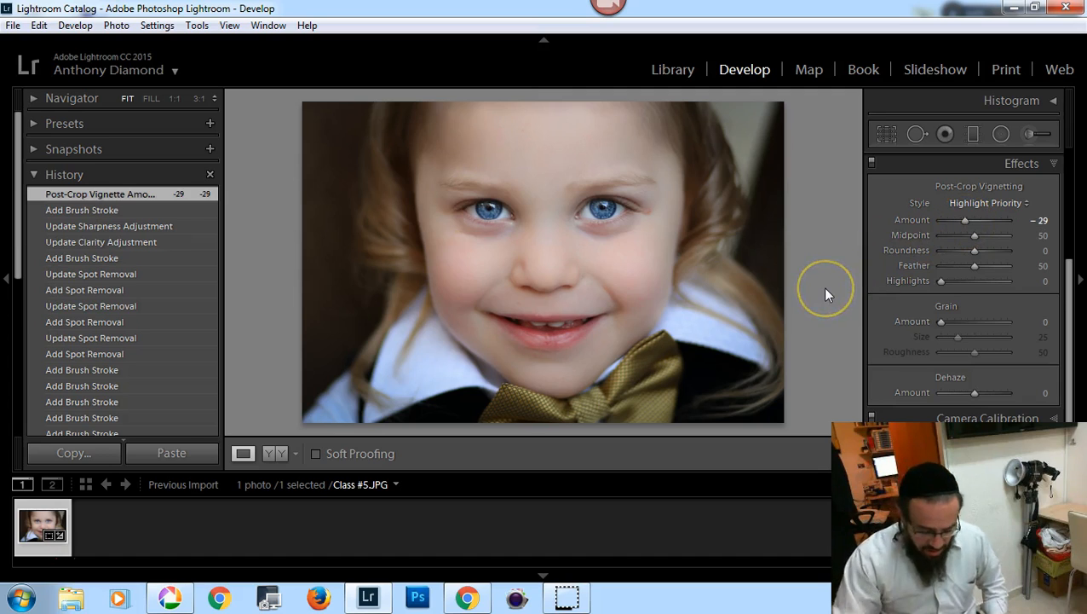
Compare the before and after versions of the whole retouched portrait
key("backslash")
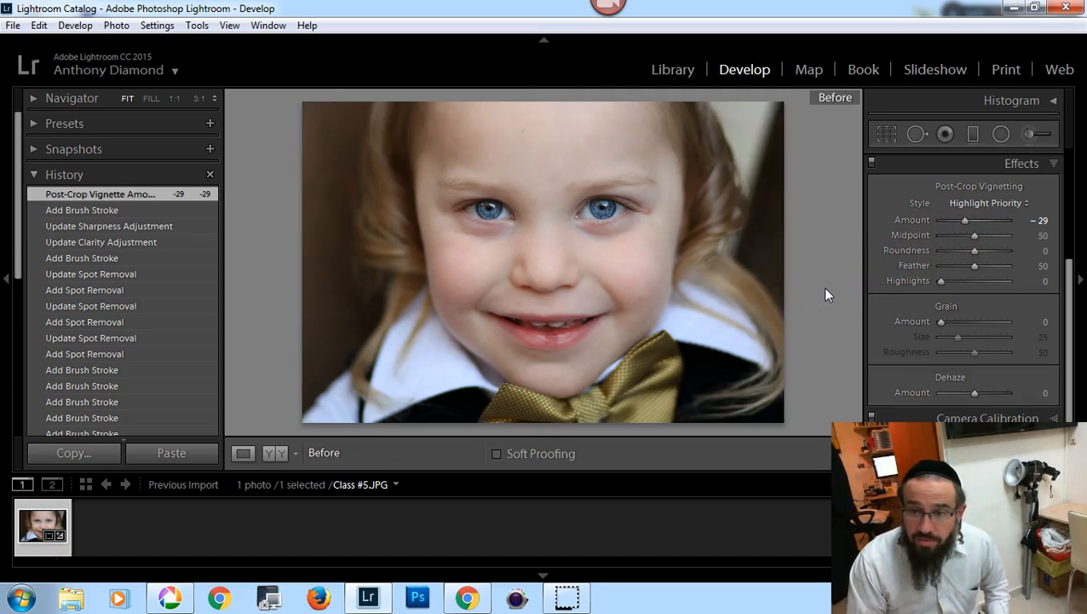
key("backslash")
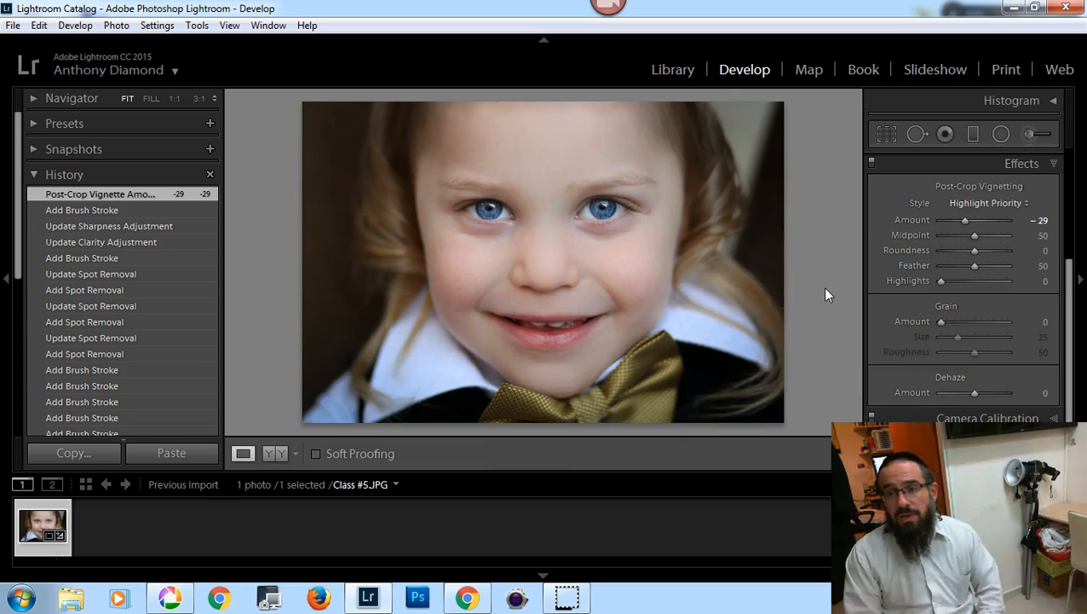
key("backslash")
key("backslash")
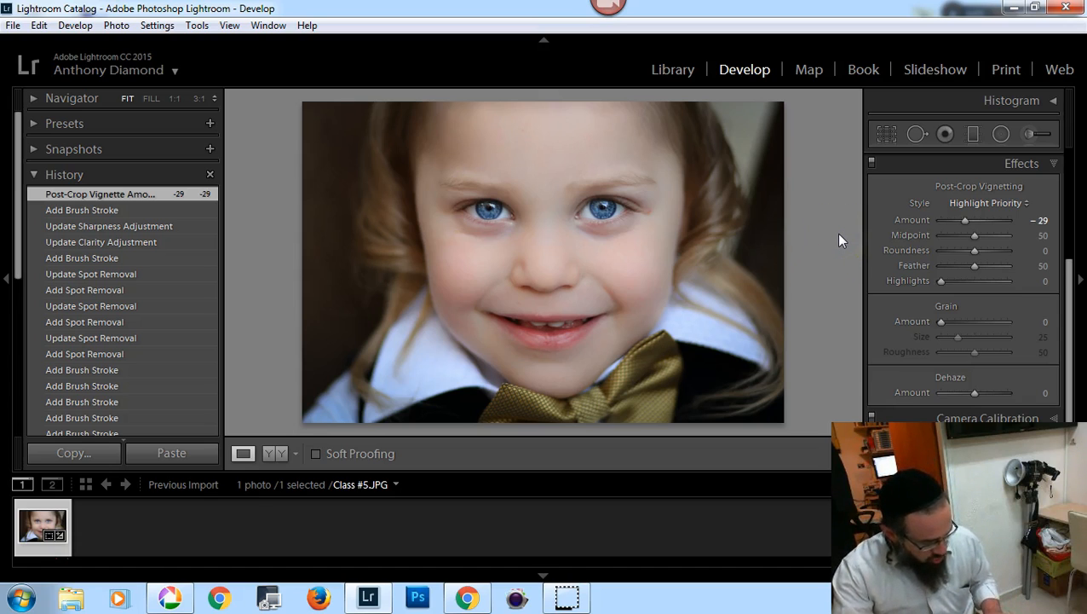
Start exporting the photo to the LR Workshop folder, placing it in a subfolder named Class #5 Edit
key("ctrl+shift+e")
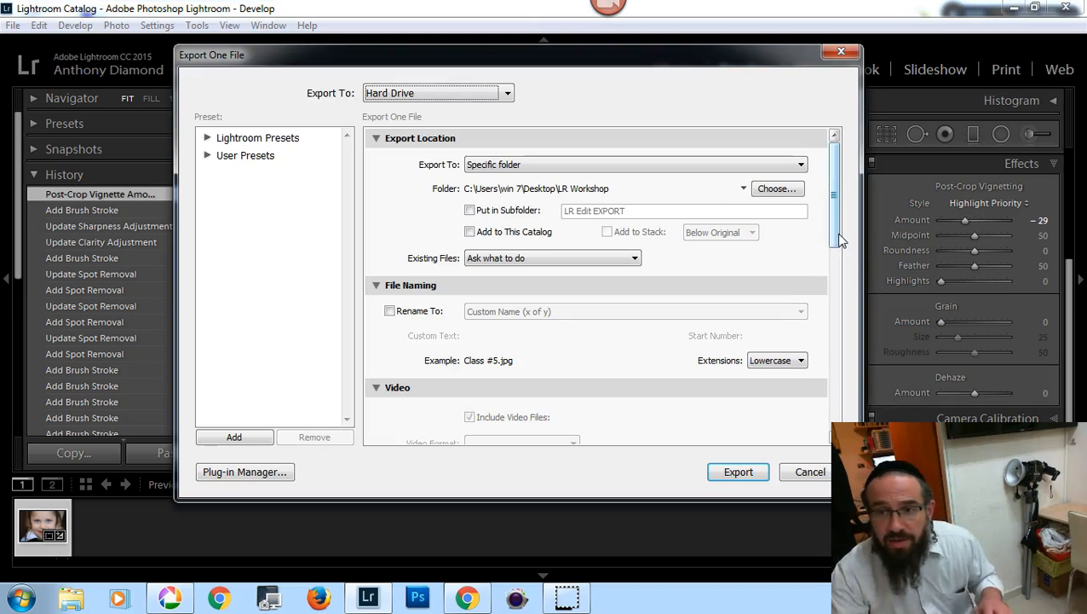
left_click(469, 212)
left_click(469, 212)
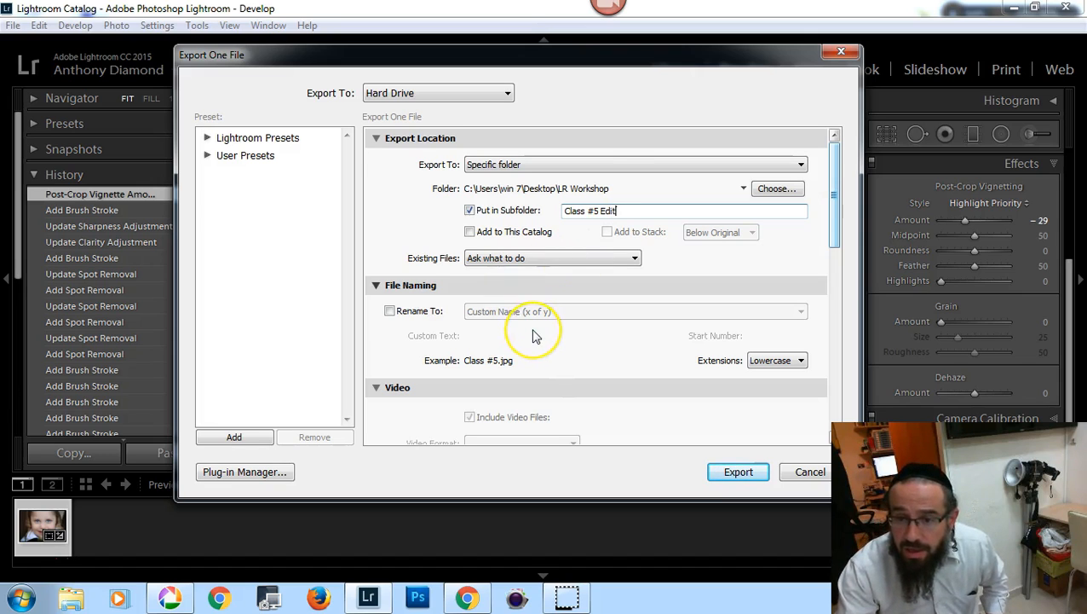
scroll(534, 335, "down", 10)
scroll(534, 334, "up", 8)
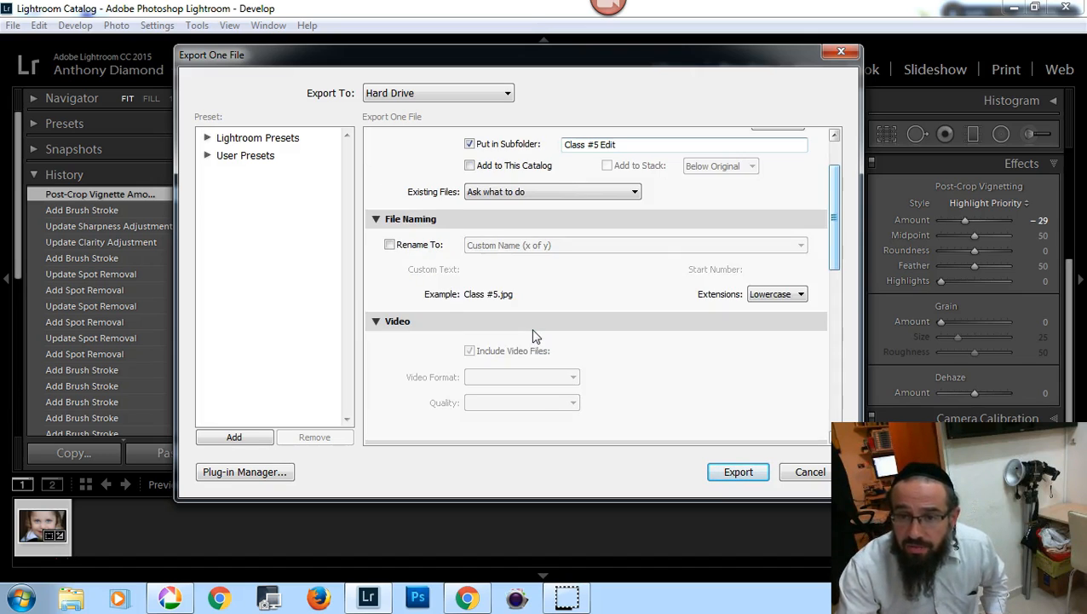
Turn off Resize to Fit in the export's image sizing settings
left_click(398, 248)
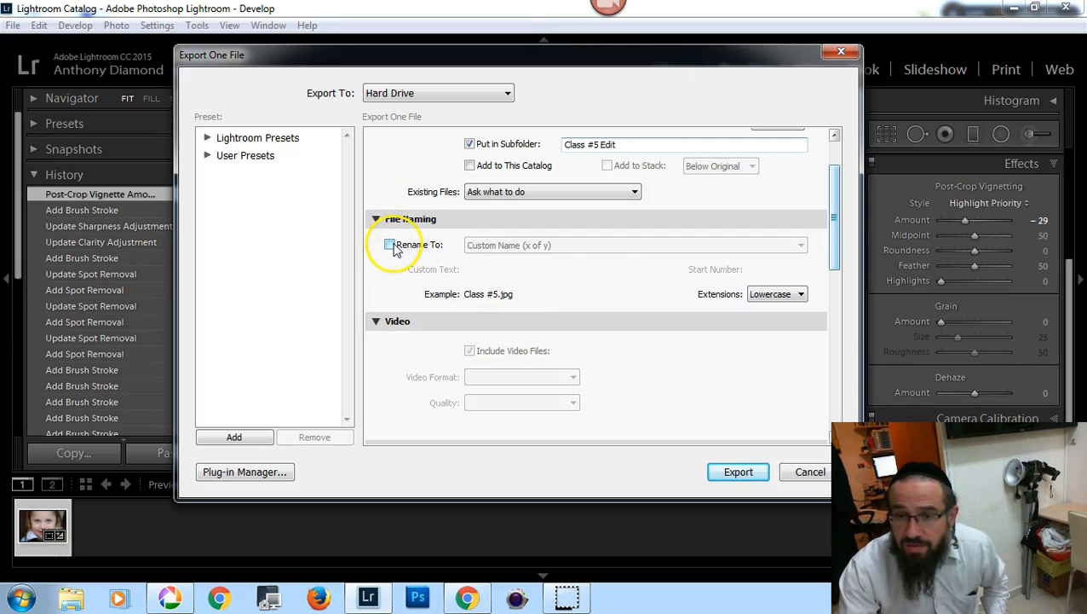
scroll(601, 271, "down", 6)
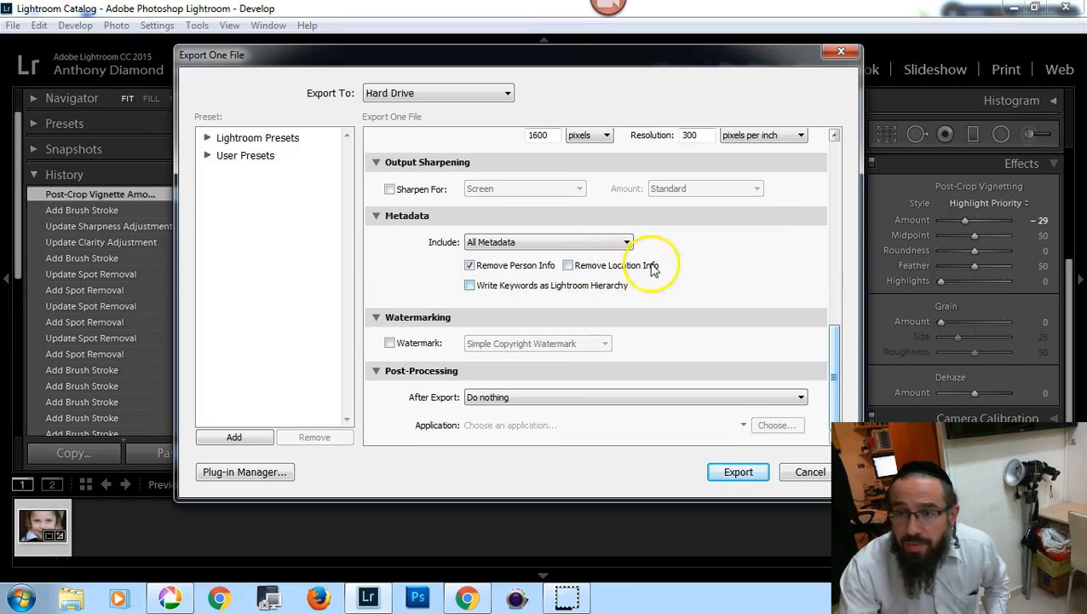
left_click_drag(835, 340, 830, 294)
left_click(390, 252)
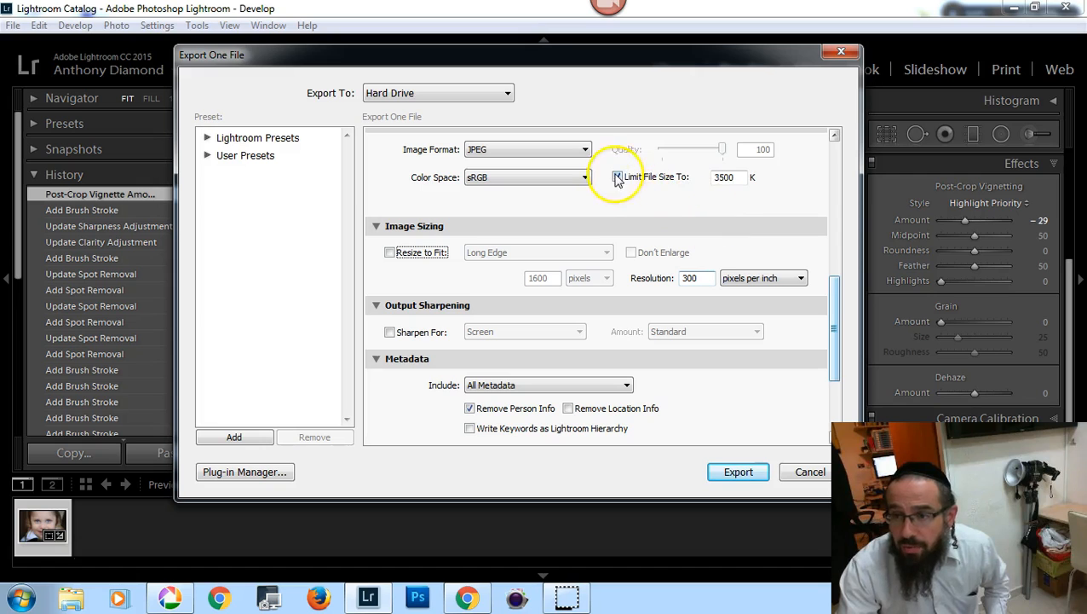
left_click_drag(836, 290, 837, 347)
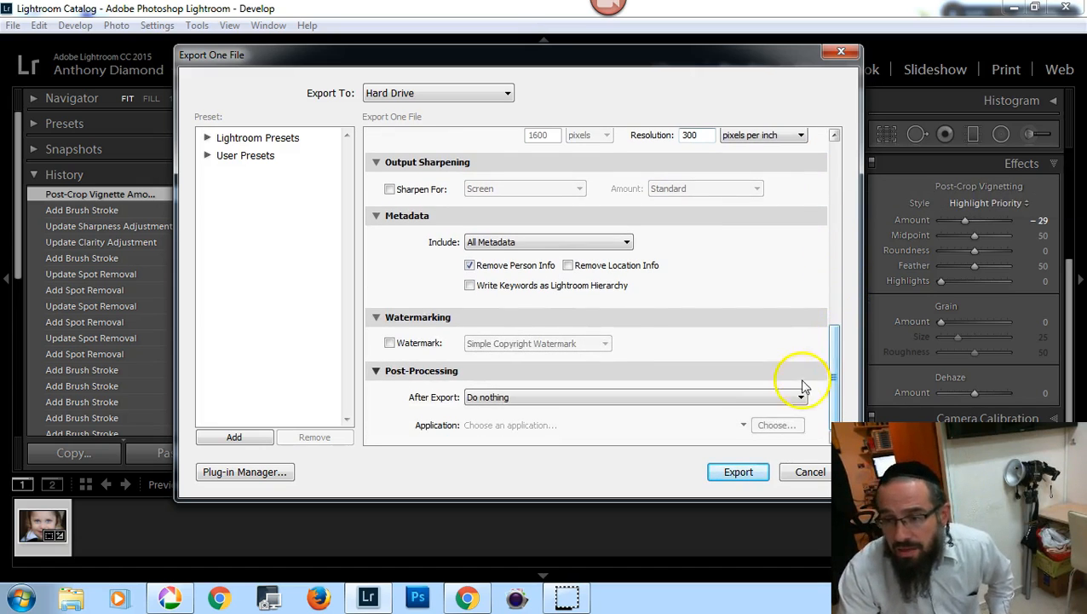
Export the photo to the Desktop folder, using a unique name to avoid a collision with the existing file
left_click(745, 477)
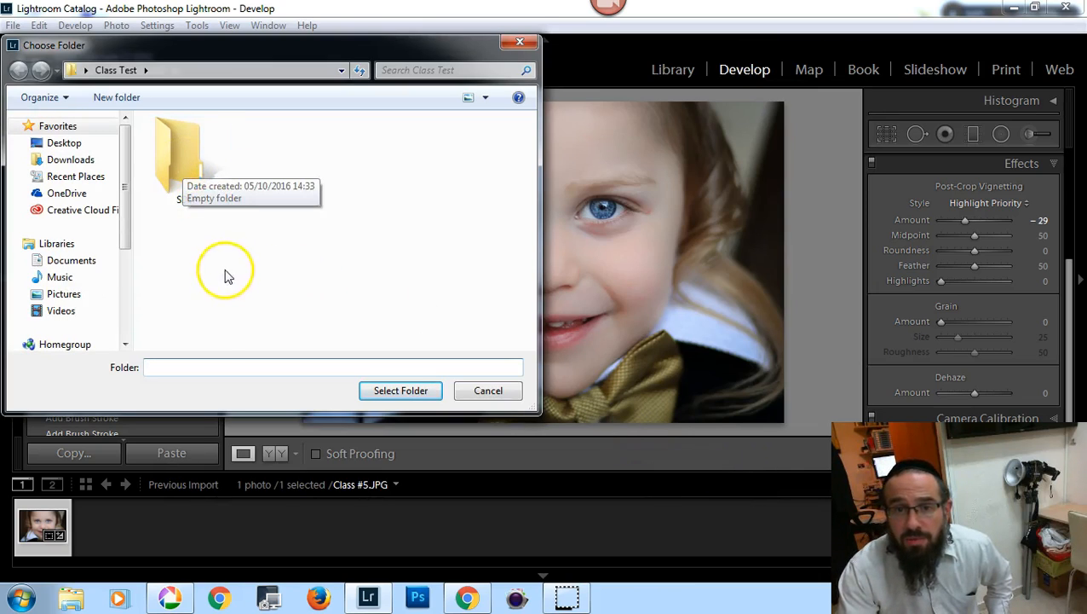
left_click(84, 147)
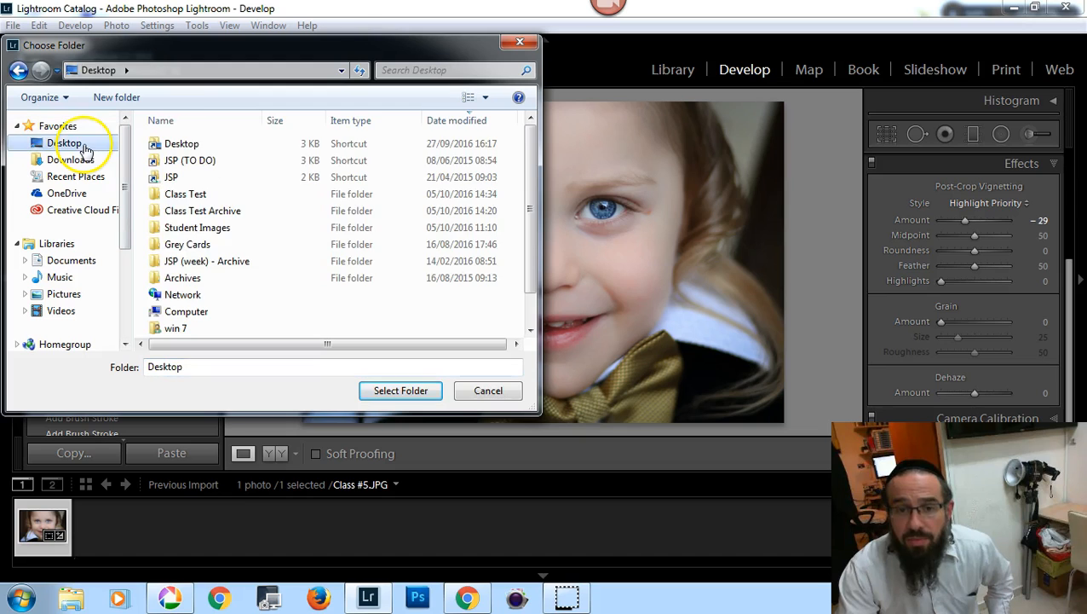
left_click(394, 391)
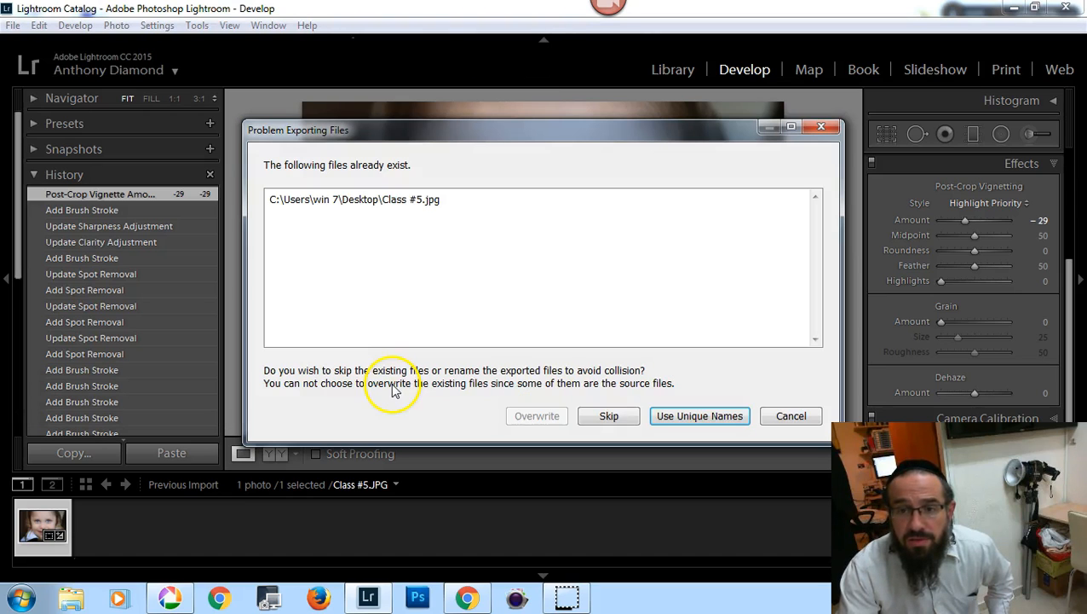
left_click(704, 416)
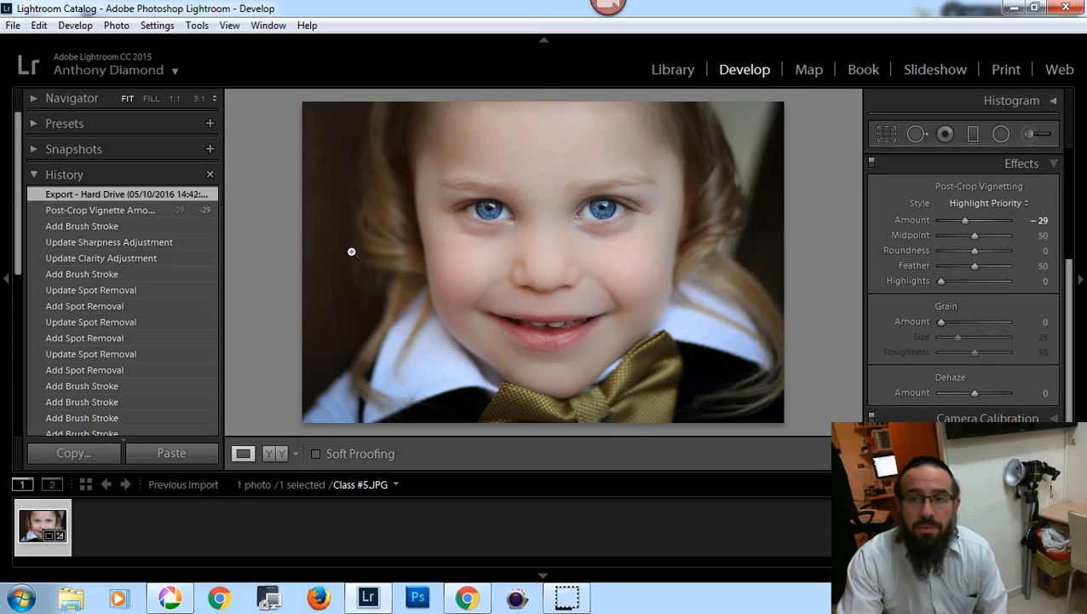
Switch to the Windows desktop, open the exported Class #5-2 in Picasa Photo Viewer and compare it with the original Class #5.JPG
left_click(1015, 8)
left_click(37, 117)
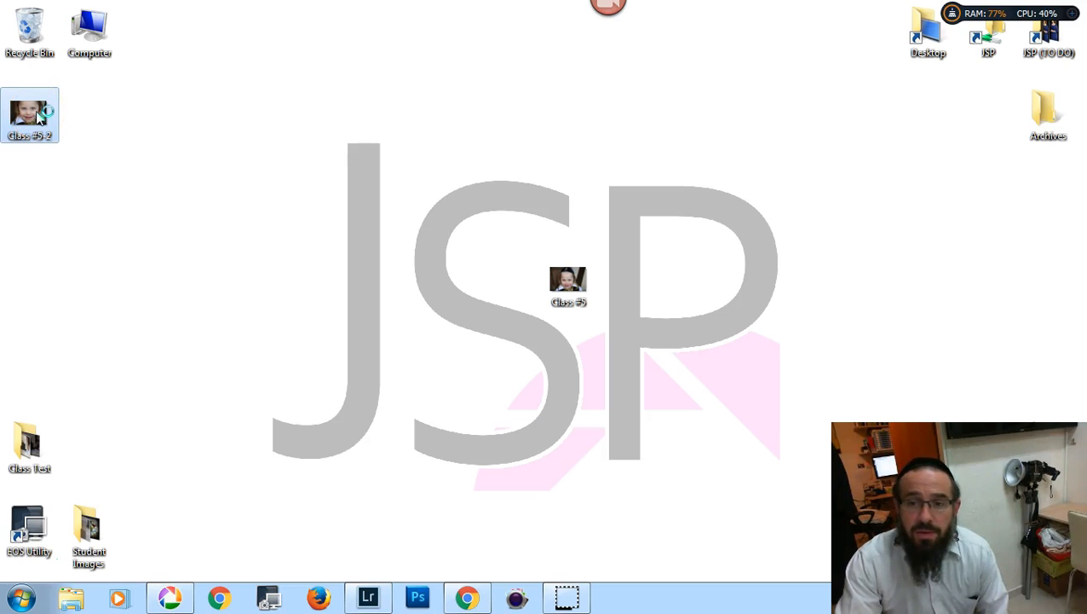
double_click(38, 116)
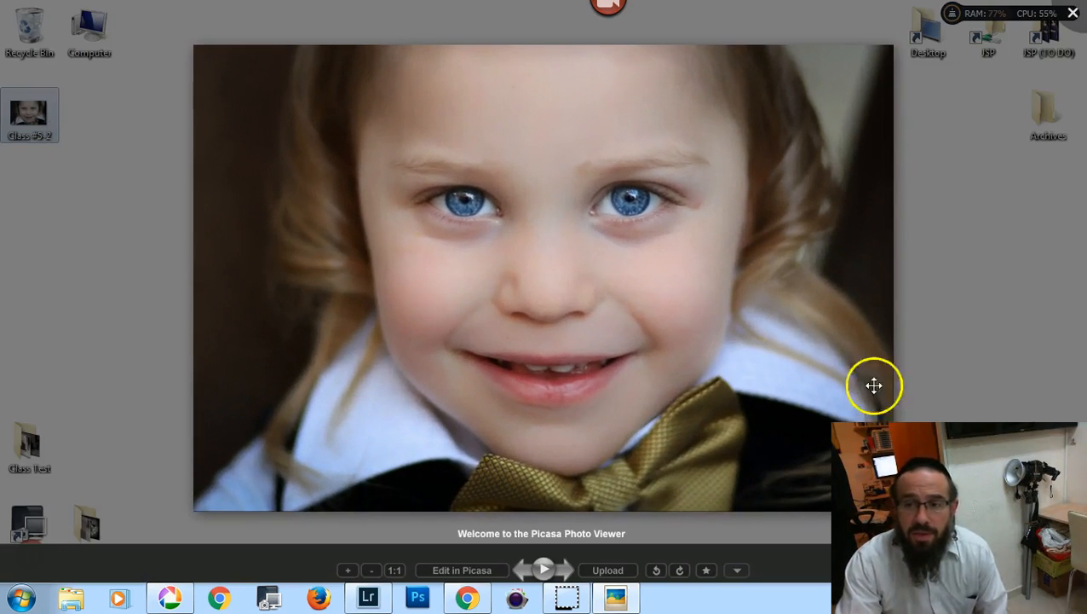
key("Right")
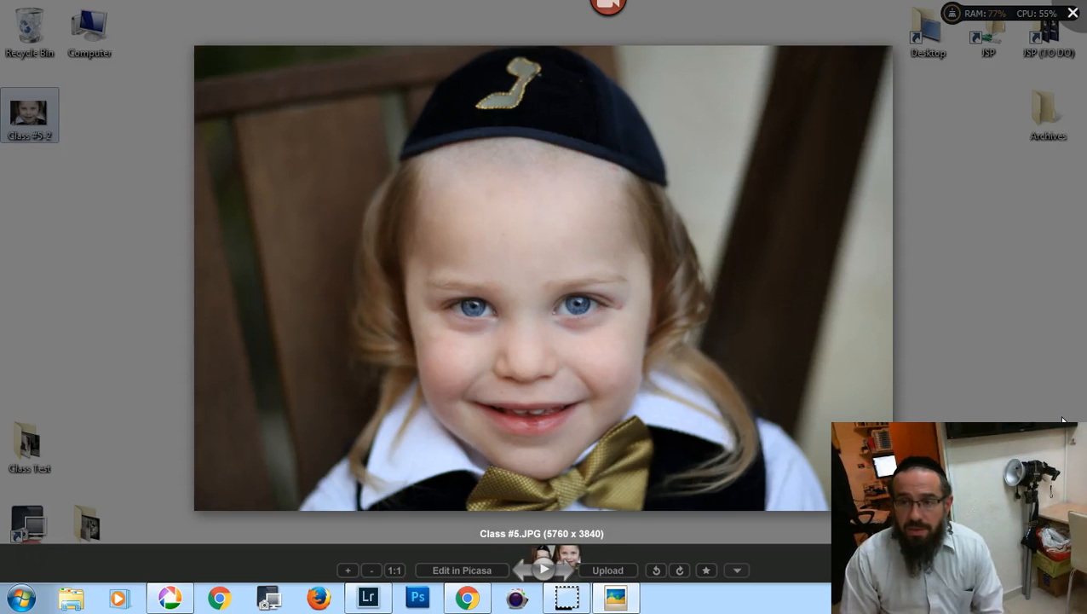
key("Left")
key("Right")
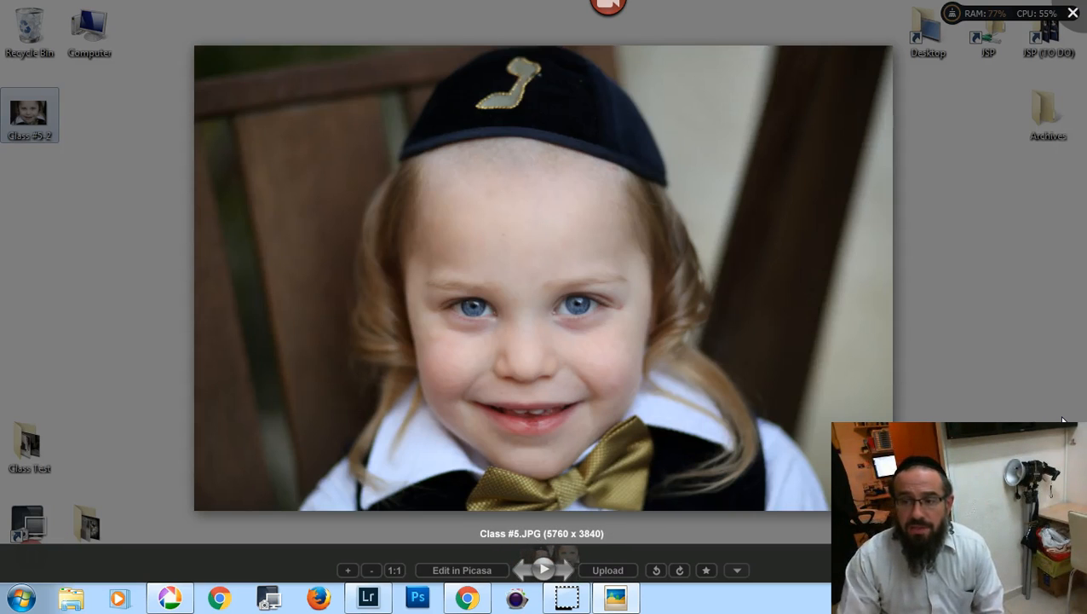